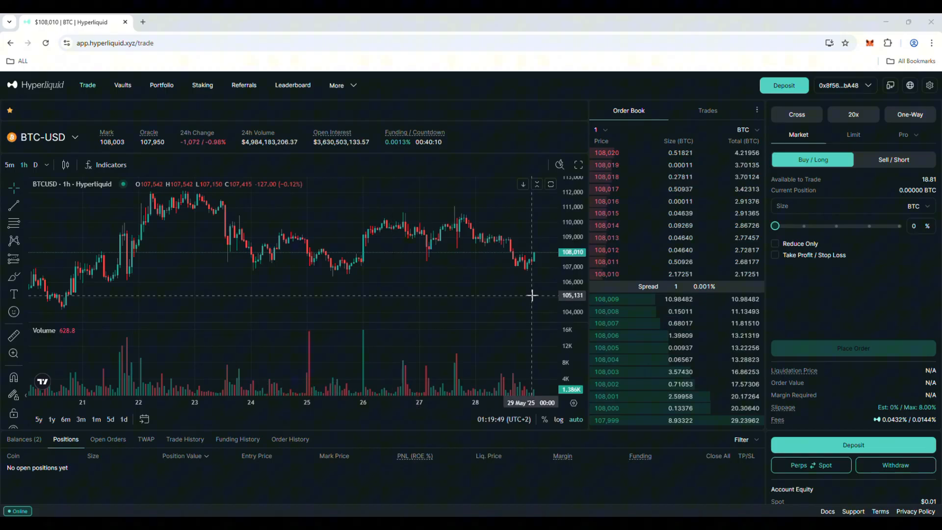
click(244, 86)
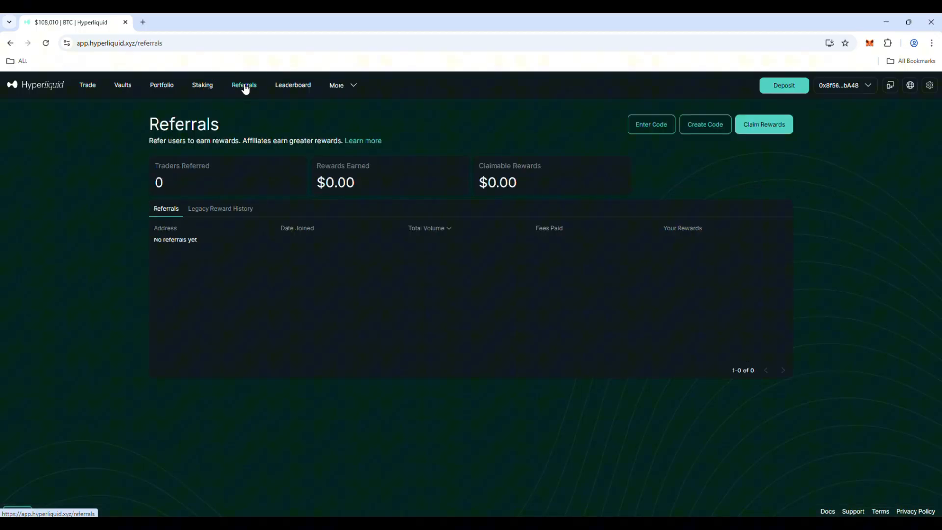
click(646, 128)
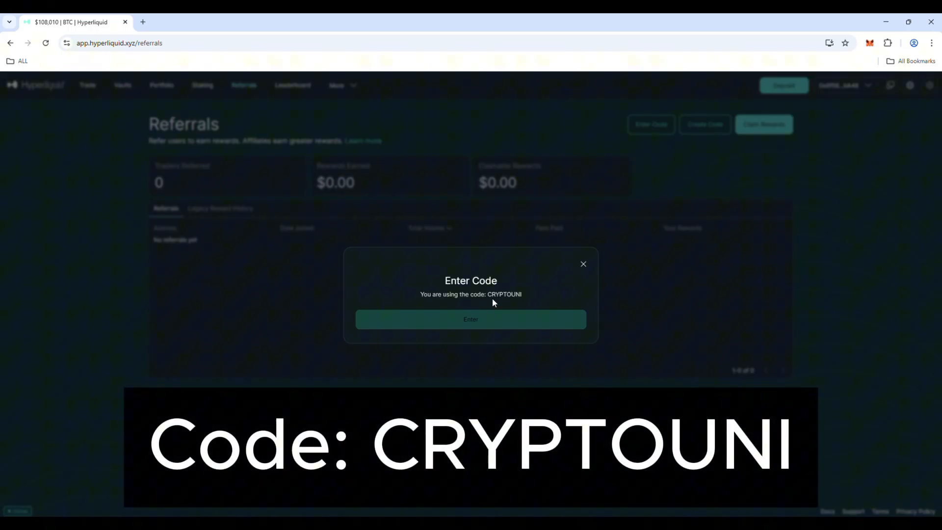
drag(488, 295, 525, 295)
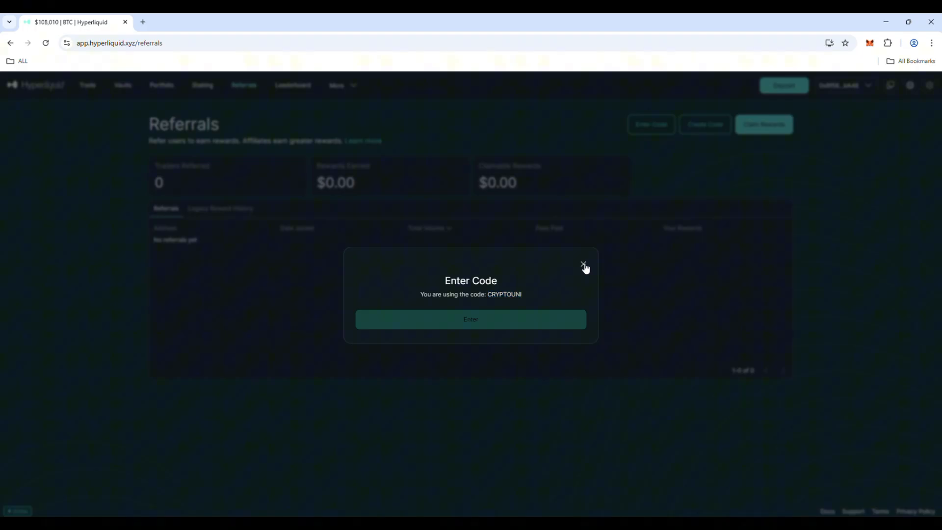
click(584, 265)
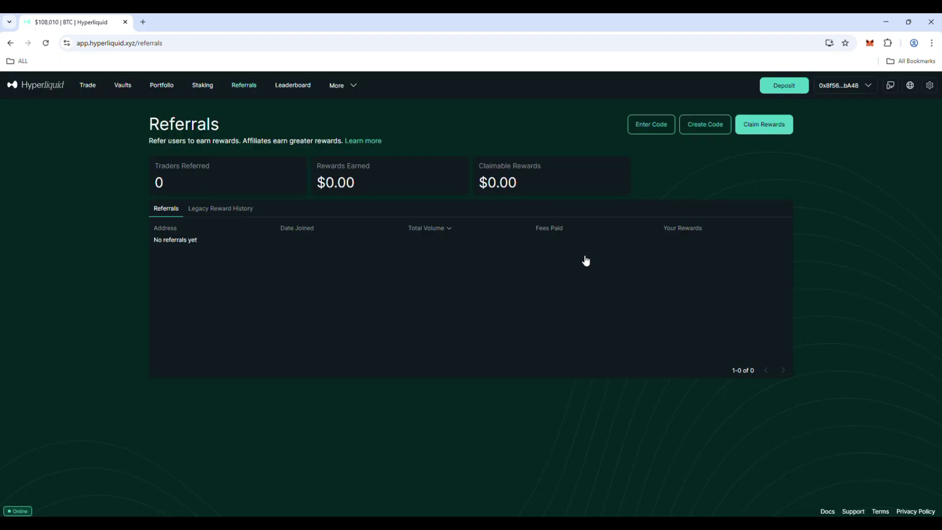
Return to the Trade page and bring up the Perps market list from the BTC-USD selector.
click(88, 86)
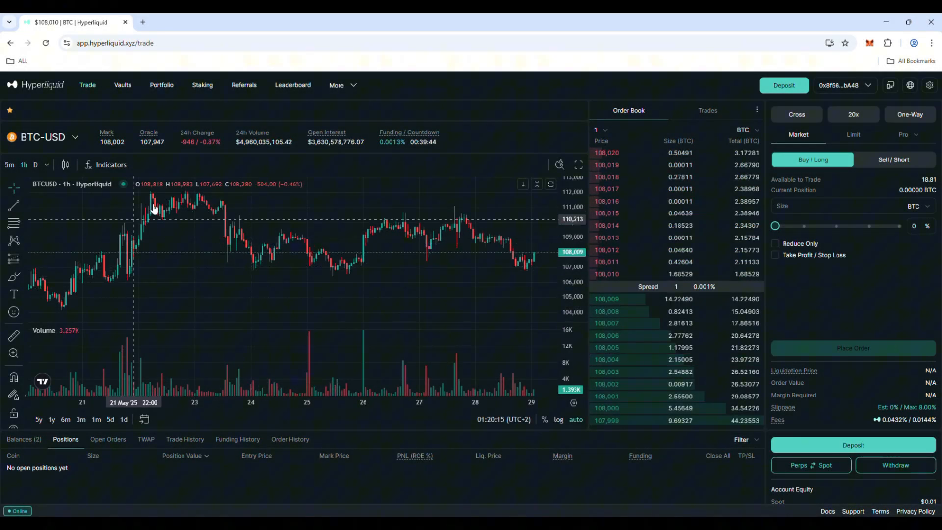
click(47, 140)
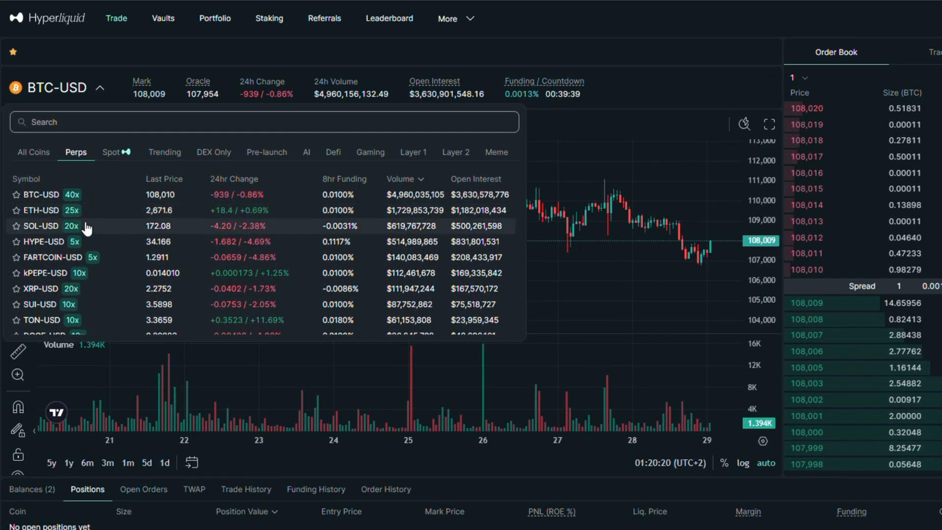
scroll(77, 220, down, 5)
scroll(81, 251, down, 5)
scroll(87, 273, down, 4)
scroll(86, 280, down, 4)
scroll(86, 287, down, 4)
scroll(89, 301, down, 4)
scroll(90, 312, down, 4)
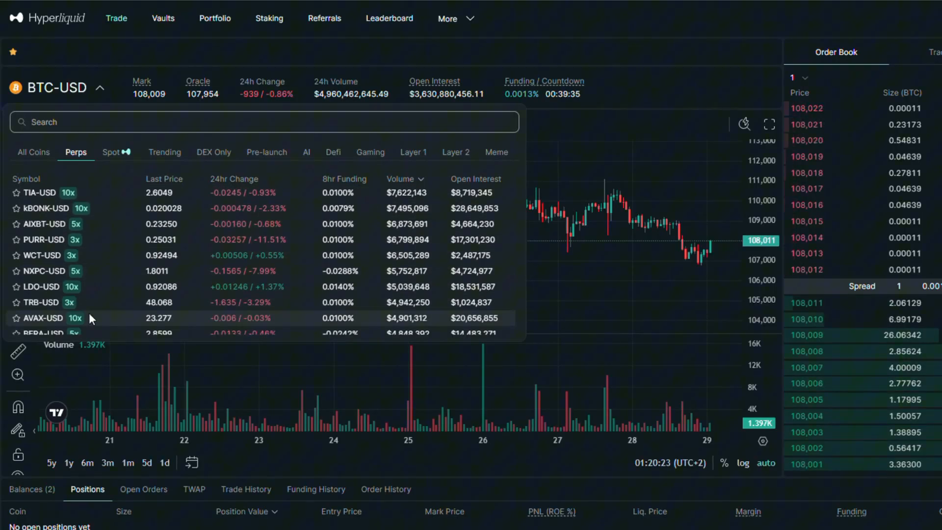
scroll(88, 315, down, 2)
scroll(83, 321, down, 4)
scroll(81, 322, down, 2)
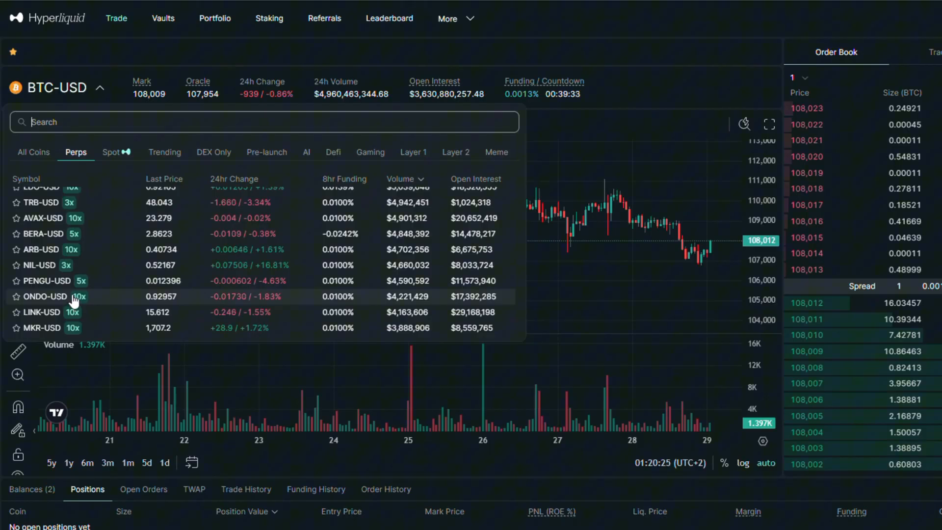
scroll(73, 294, up, 4)
scroll(70, 243, up, 3)
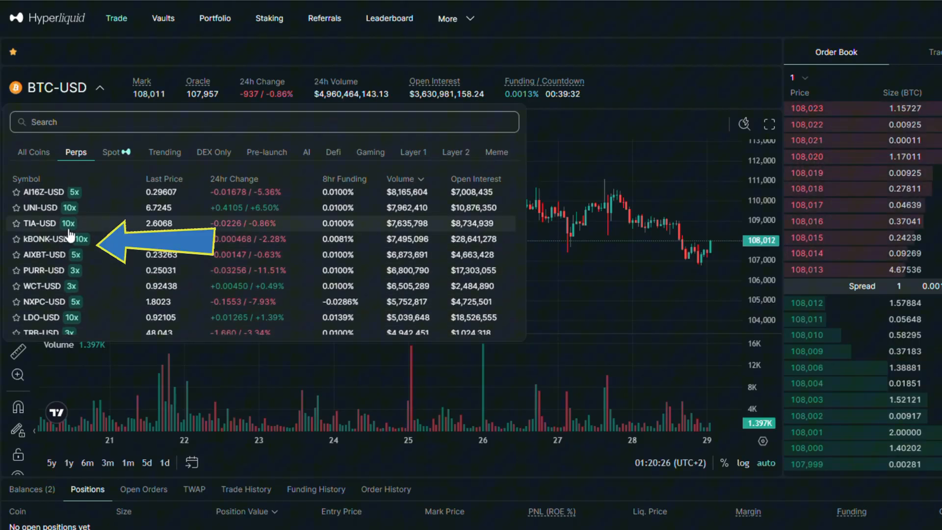
scroll(70, 233, up, 3)
scroll(72, 234, up, 4)
scroll(72, 234, up, 3)
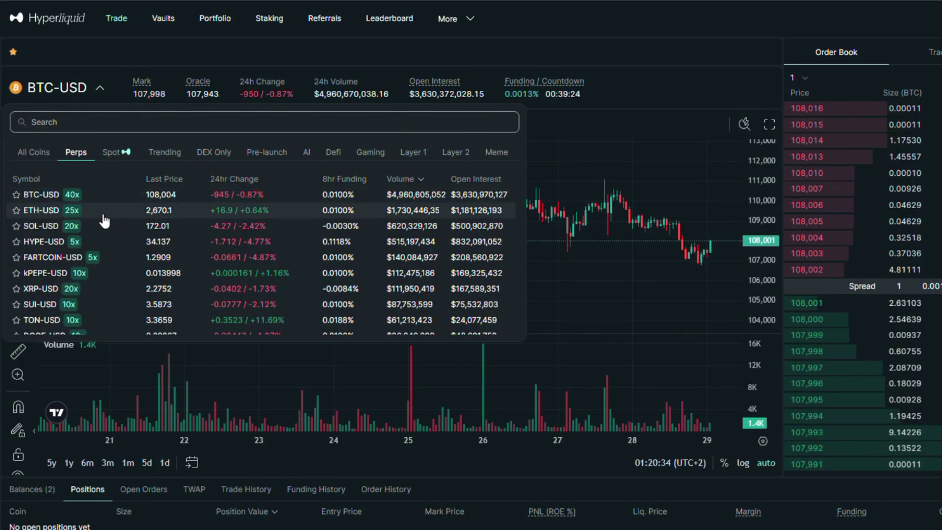
Load the ETH-USD perpetual market, glance at recent Trades, and return to the Order Book.
click(105, 214)
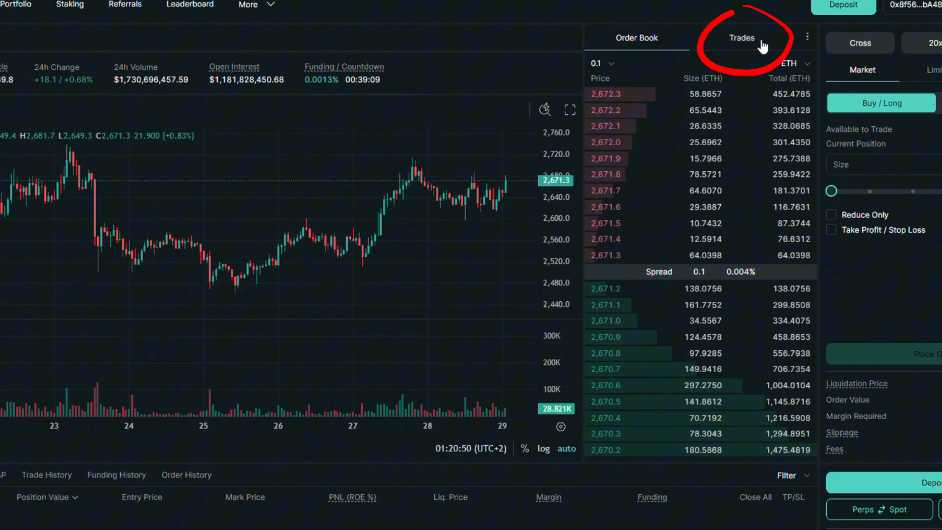
click(759, 40)
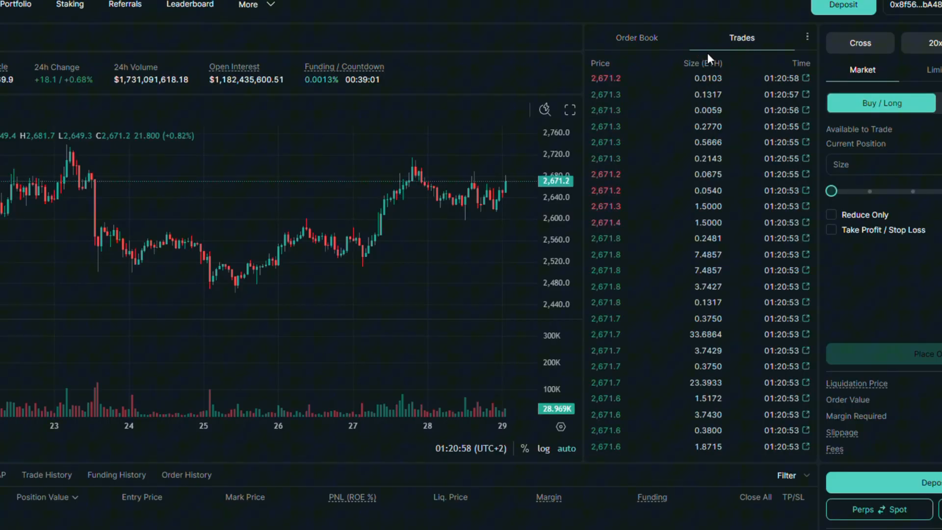
click(636, 38)
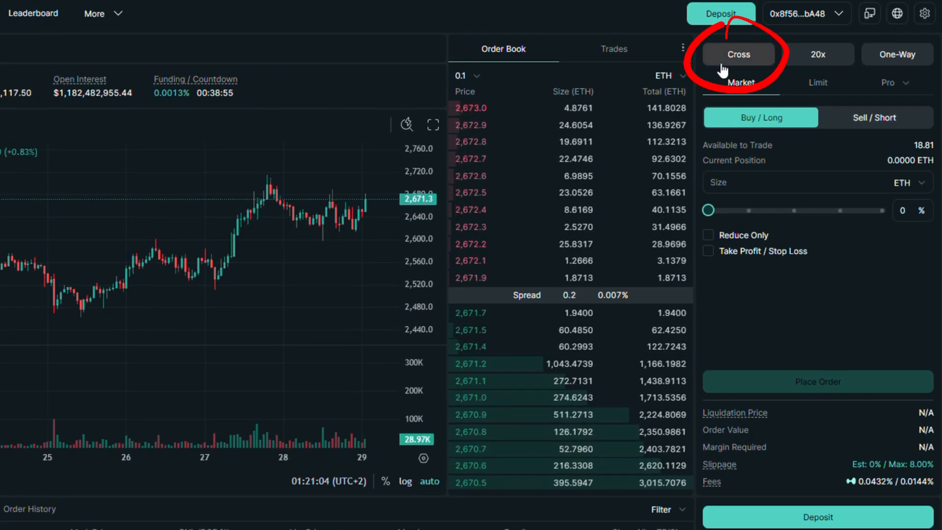
Change the ETH-USD margin mode from Cross to Isolated and confirm it.
click(740, 54)
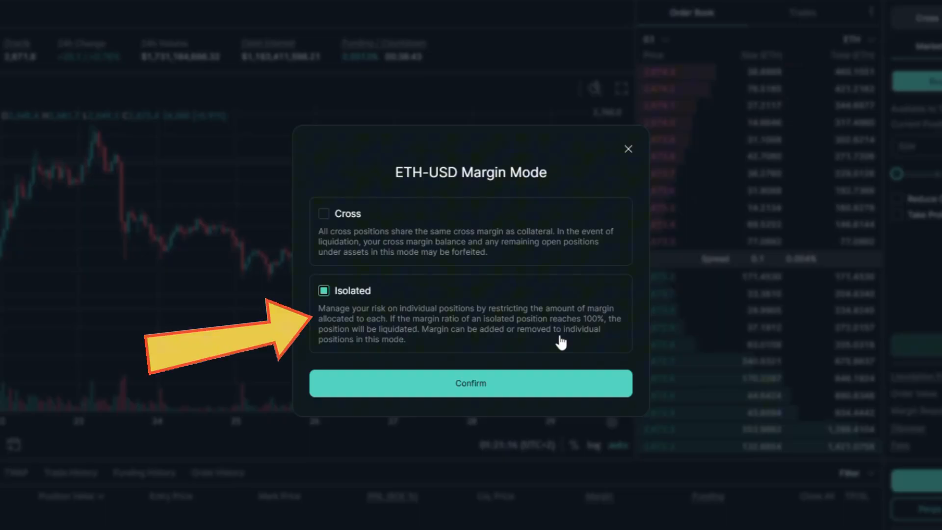
click(434, 387)
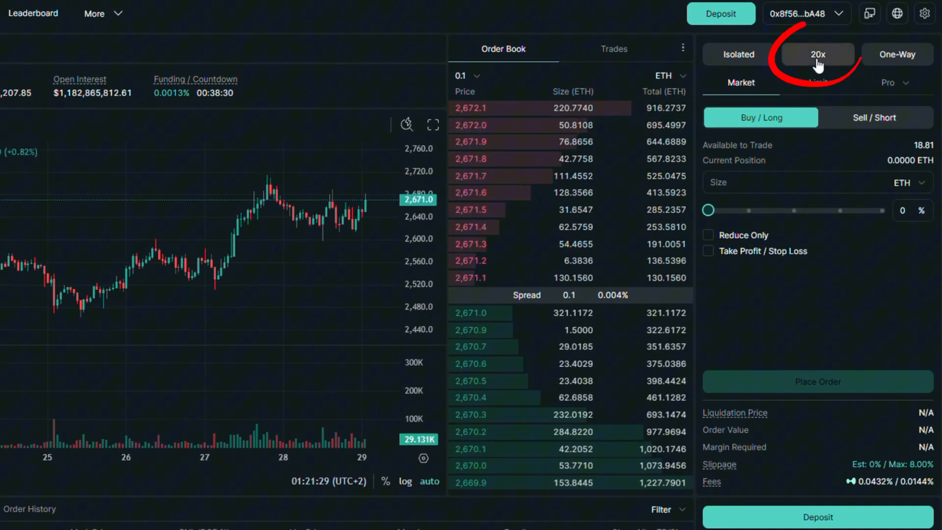
Adjust ETH leverage from 20x down to 5x via the slider and confirm.
click(818, 59)
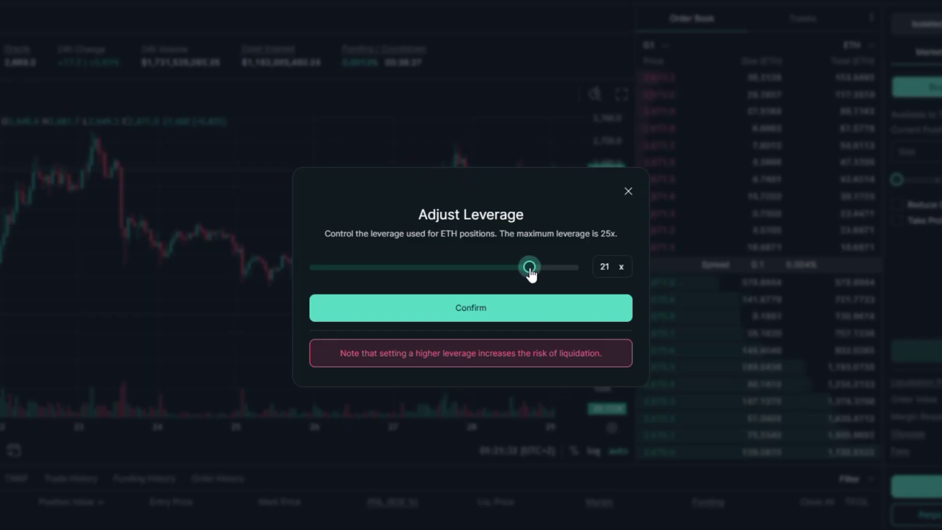
drag(531, 267, 574, 267)
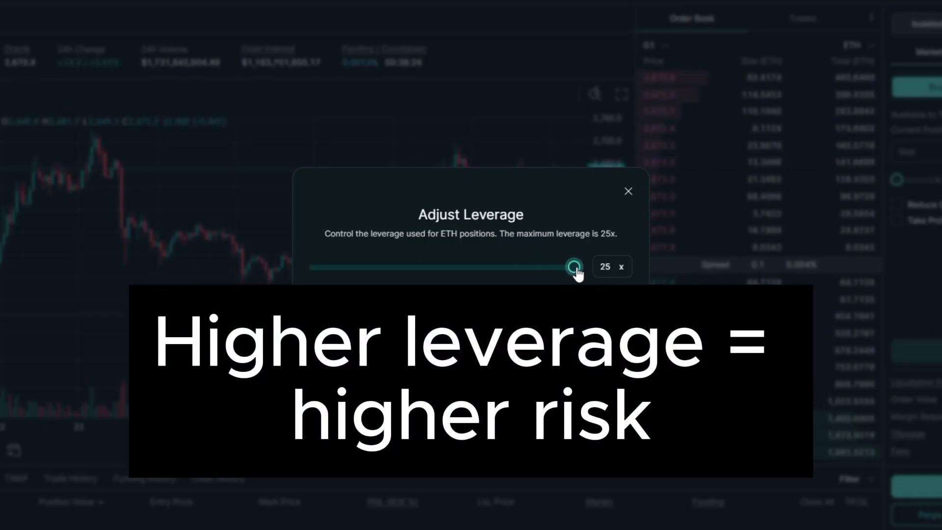
drag(574, 267, 315, 268)
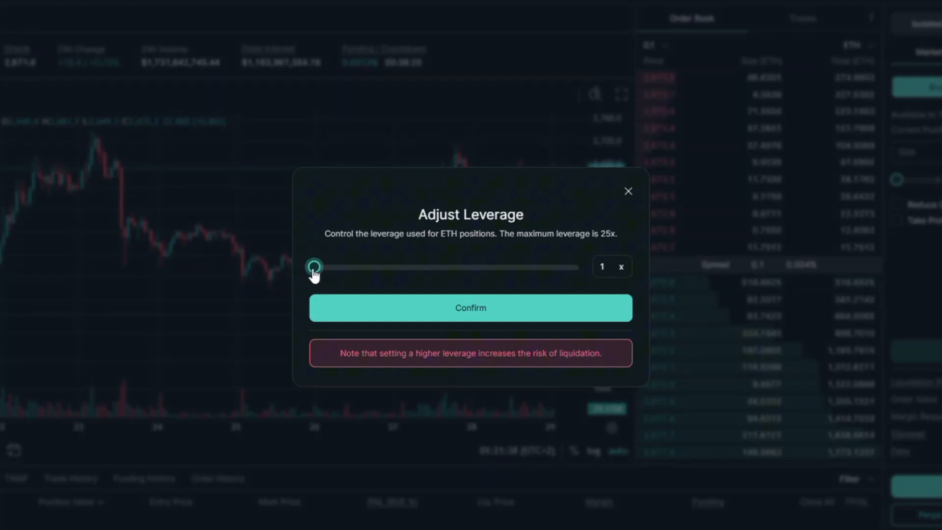
drag(317, 267, 346, 267)
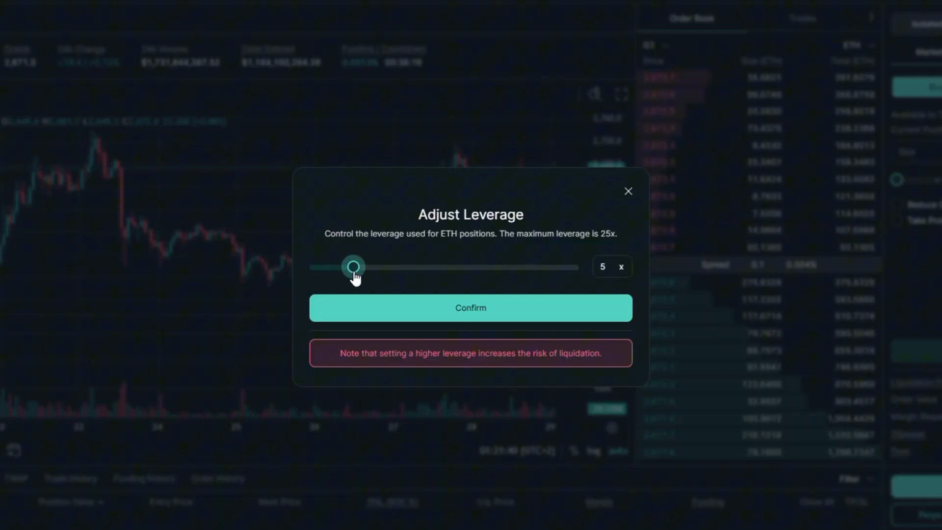
click(494, 307)
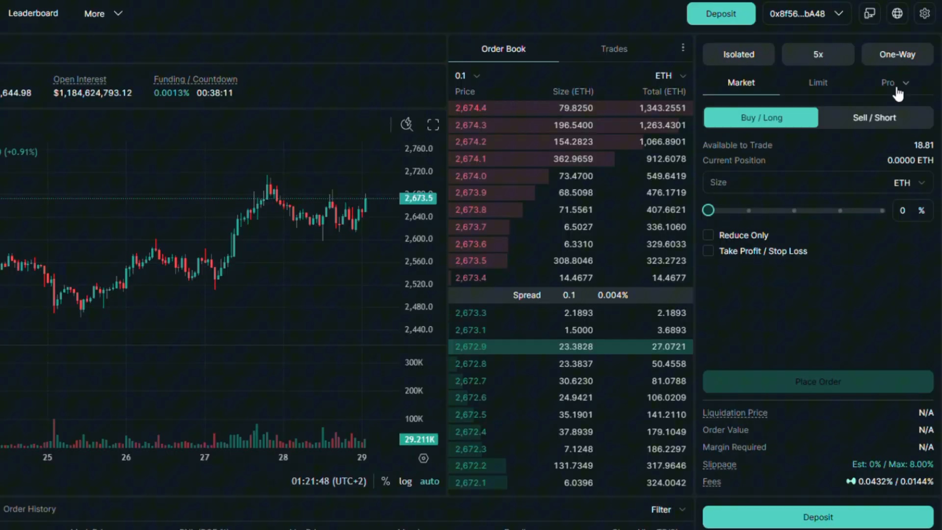
Set a limit long at 2500 USD sized 0.0244 ETH, about 65% of available funds.
click(816, 87)
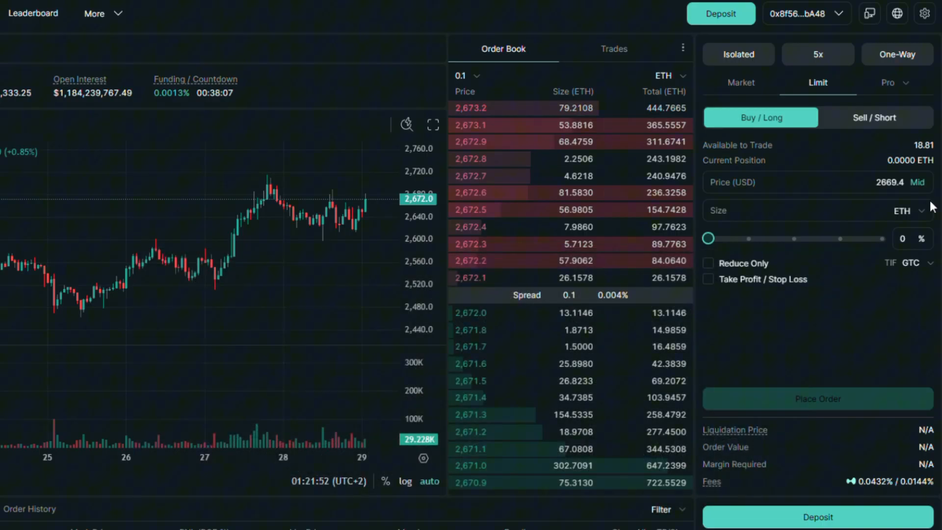
double_click(888, 185)
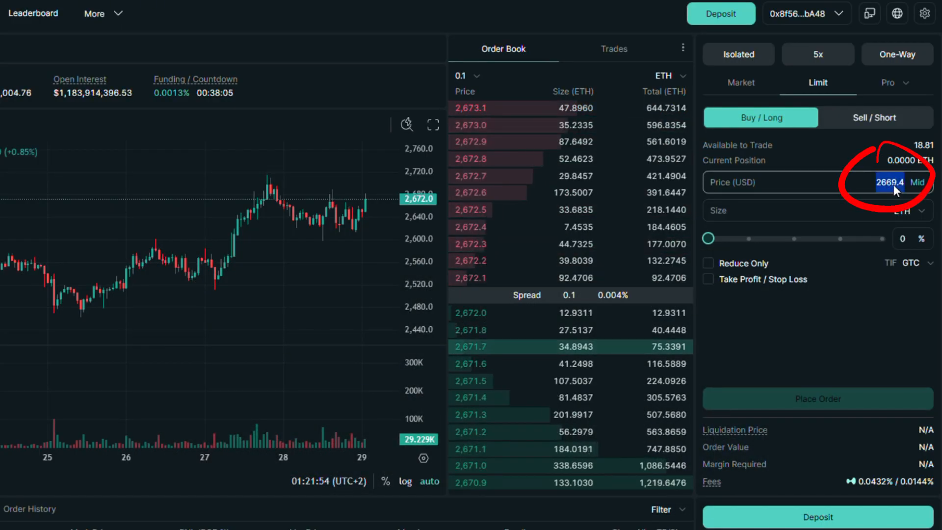
text(25)
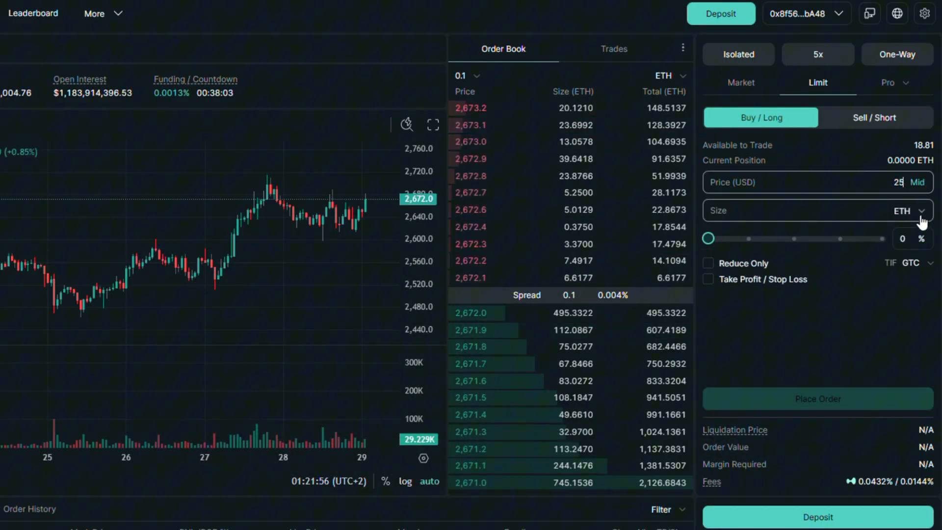
text(00)
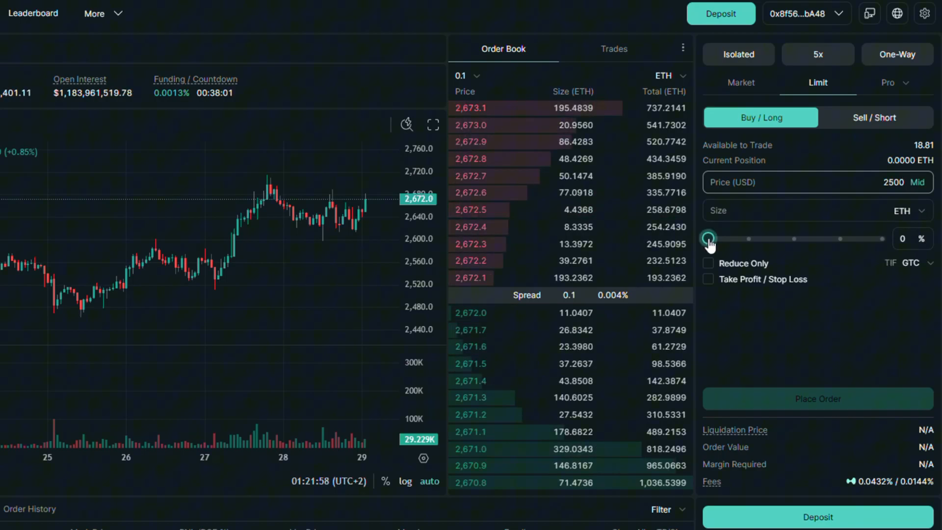
drag(709, 239, 822, 239)
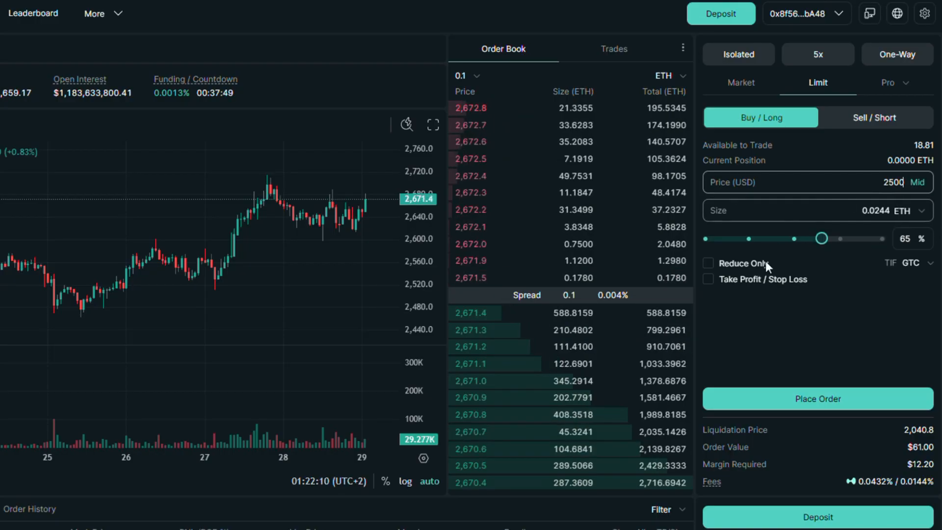
Enable Take Profit / Stop Loss with price and gain/loss percentage entries, then flip the order to Sell/Short.
click(709, 280)
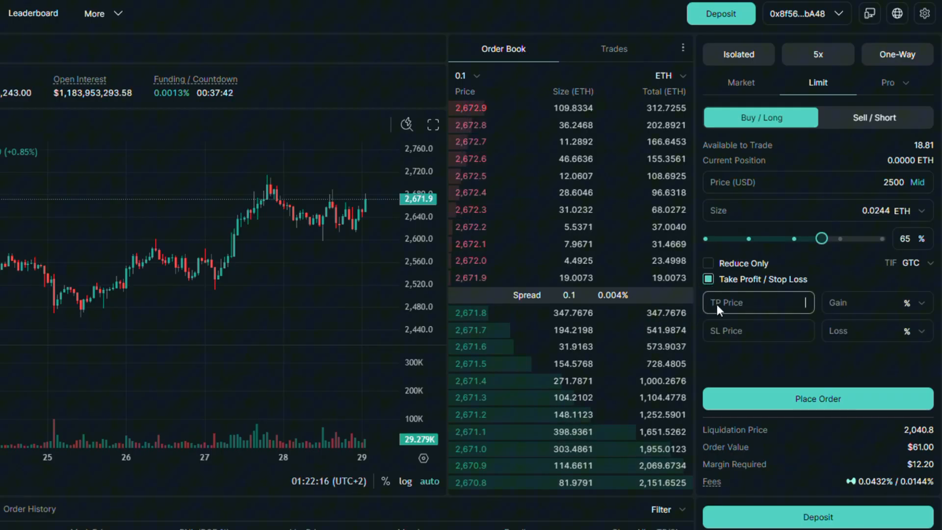
click(791, 308)
text(2550)
click(869, 302)
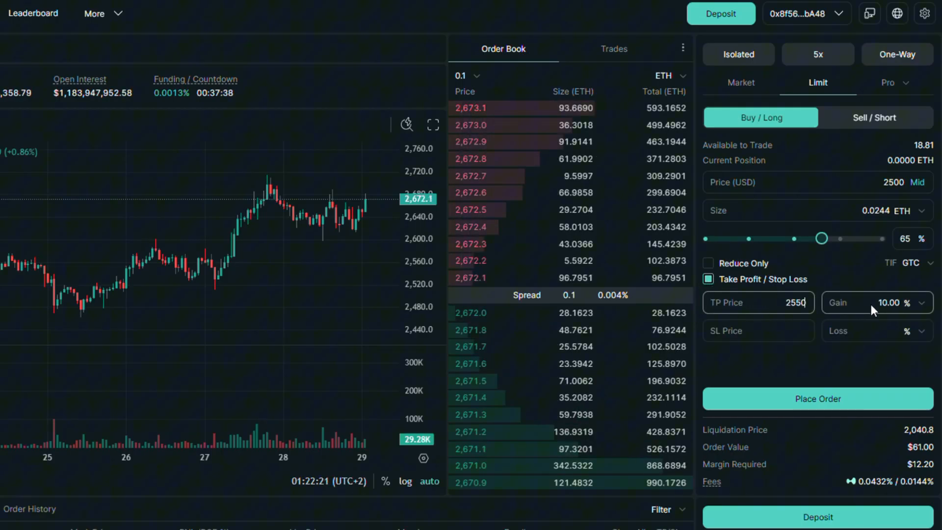
text(15)
click(765, 331)
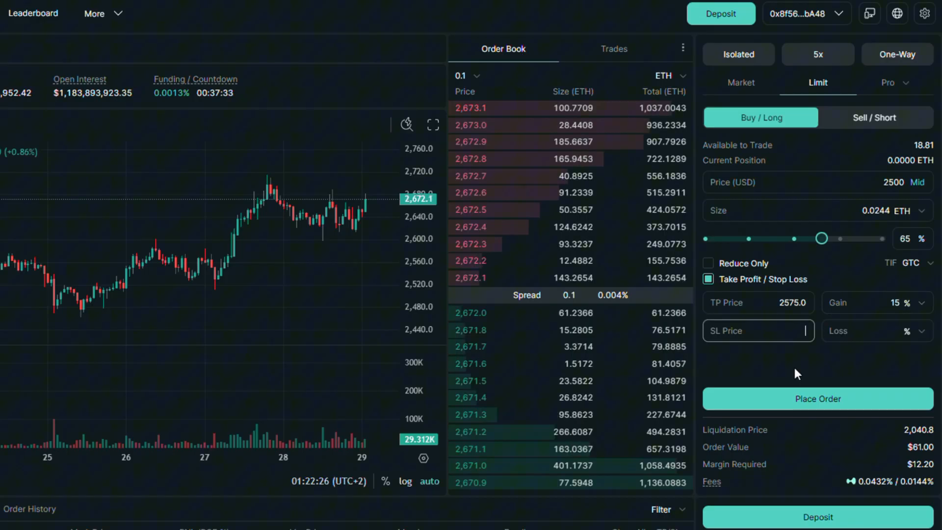
text(2450)
click(875, 331)
text(15)
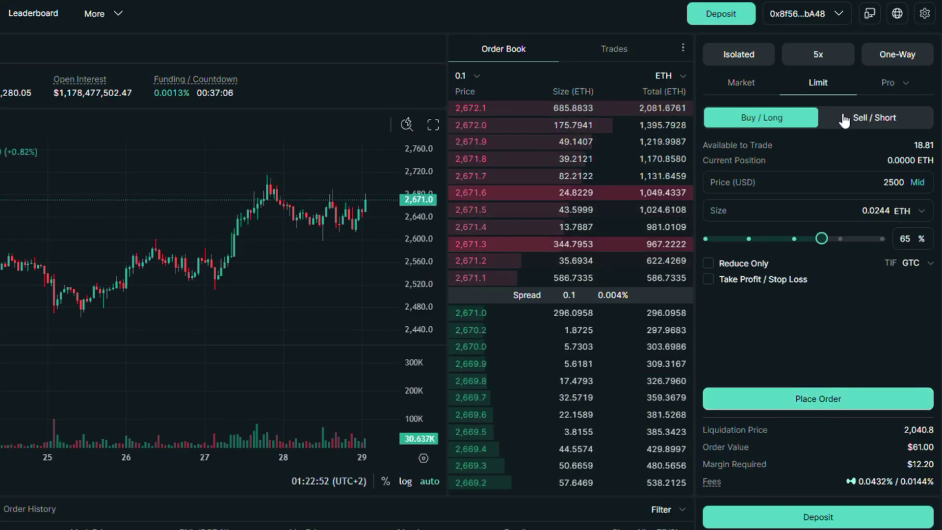
click(875, 117)
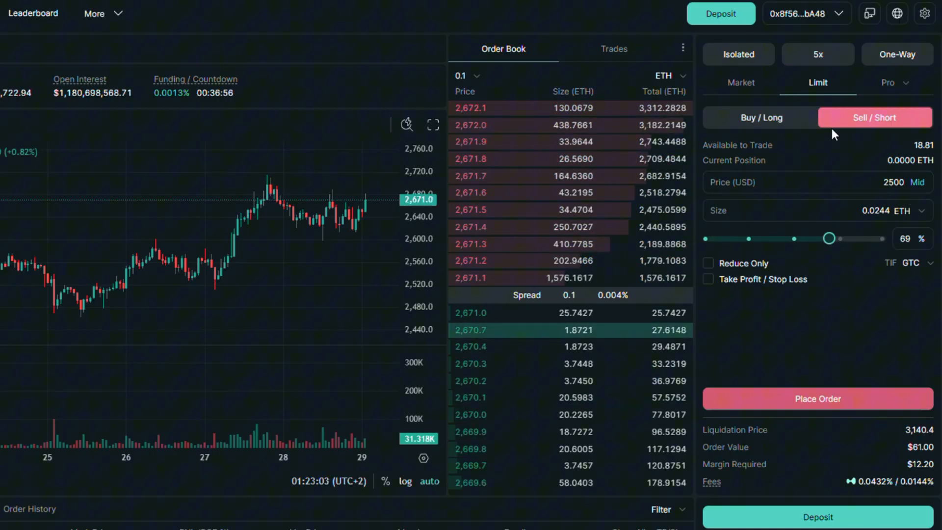
Make it a market Buy/Long order sized at 79% of funds (0.0278 ETH).
click(740, 86)
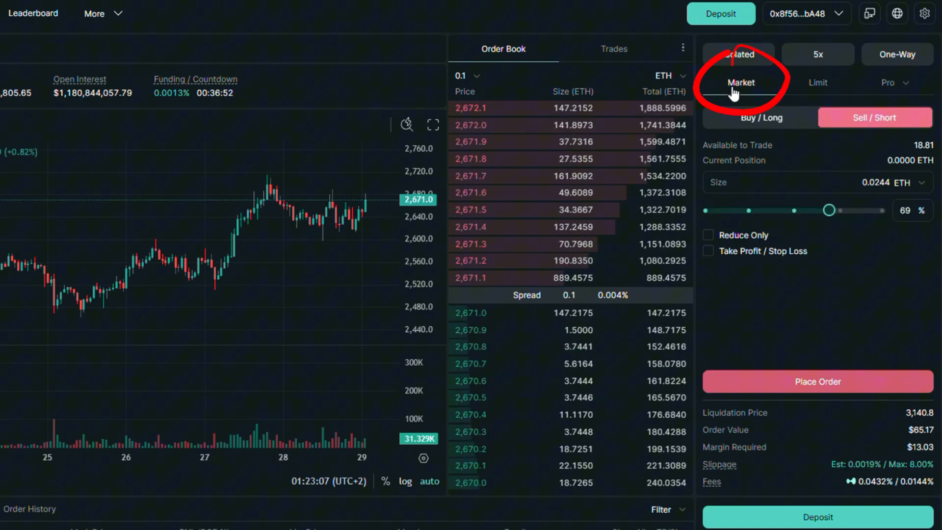
click(762, 117)
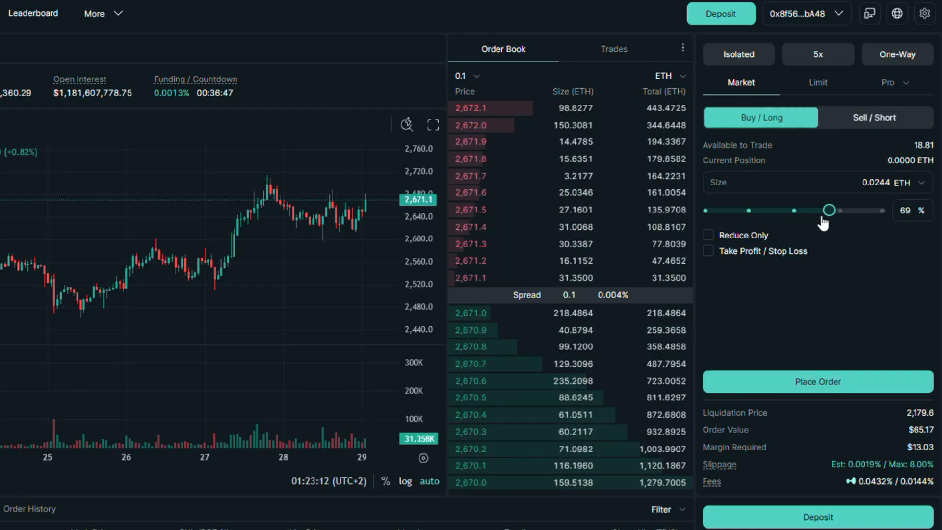
mouse_move(829, 211)
mouse_down()
mouse_move(732, 212)
mouse_move(837, 211)
mouse_up()
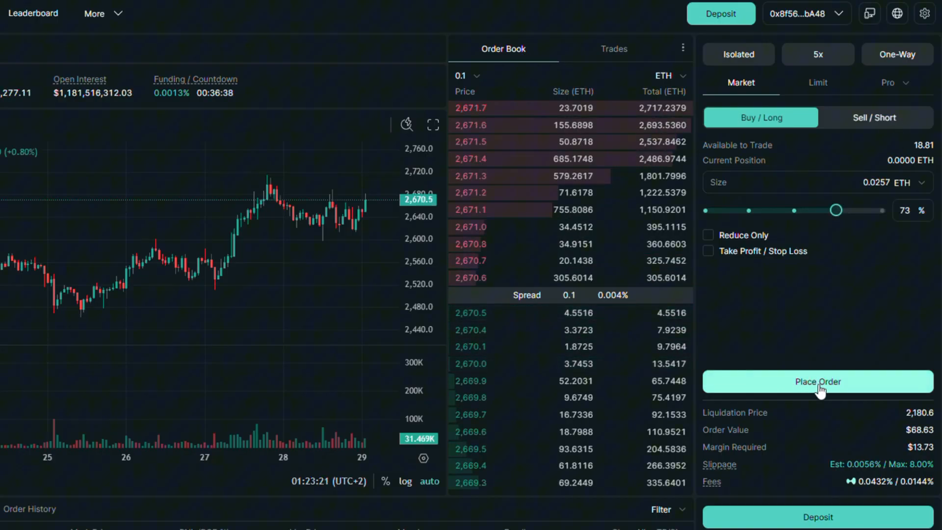
click(875, 119)
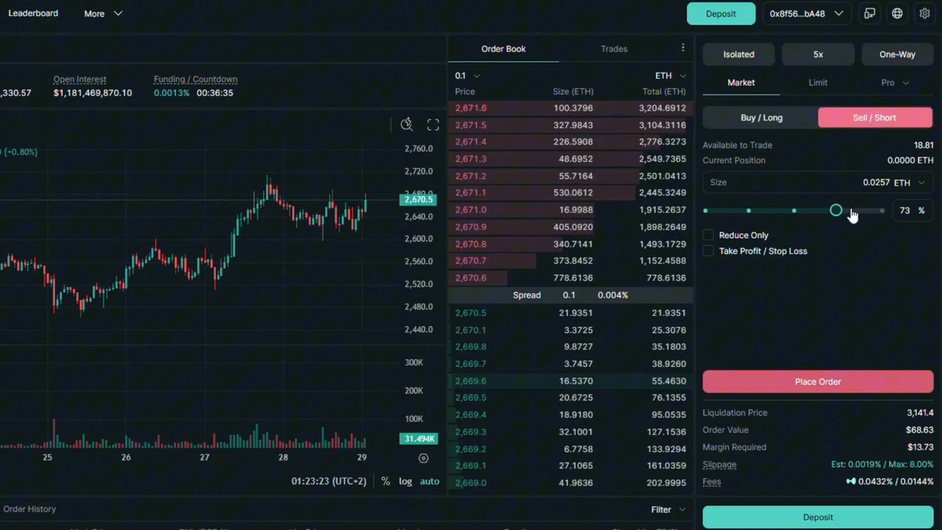
drag(836, 211, 849, 211)
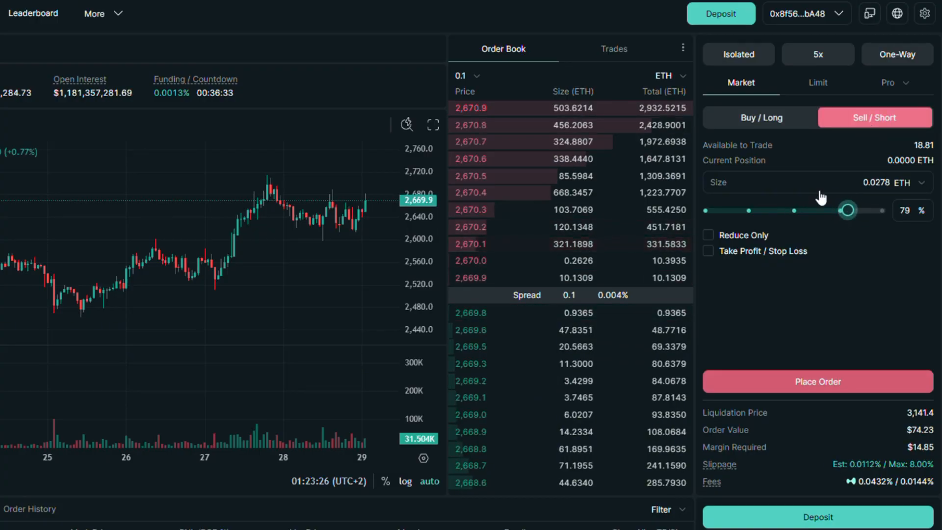
click(779, 122)
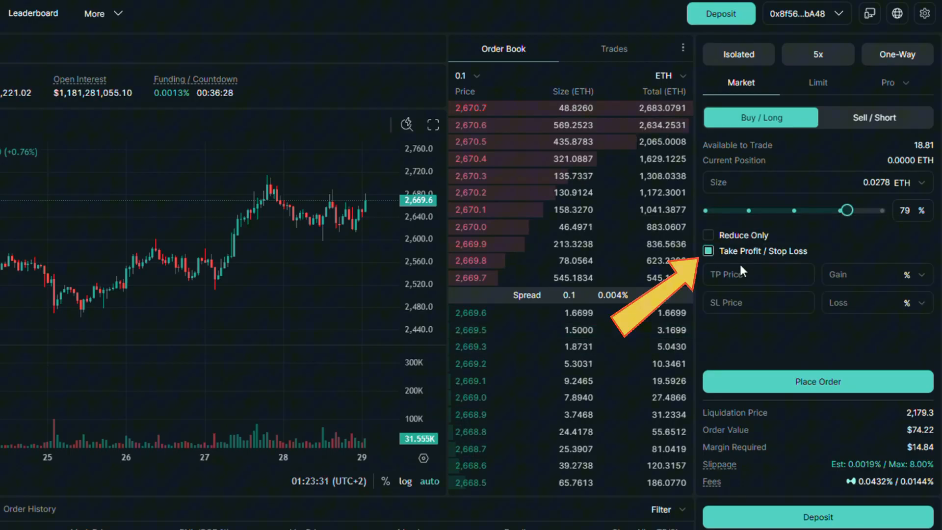
Try the TP/SL price fields, turn Take Profit / Stop Loss off, and place the market long.
click(737, 274)
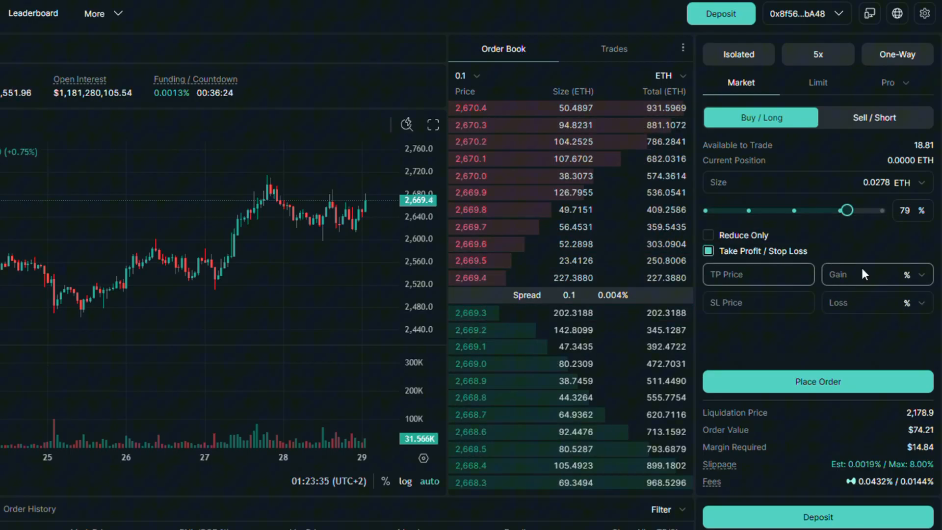
text(2700)
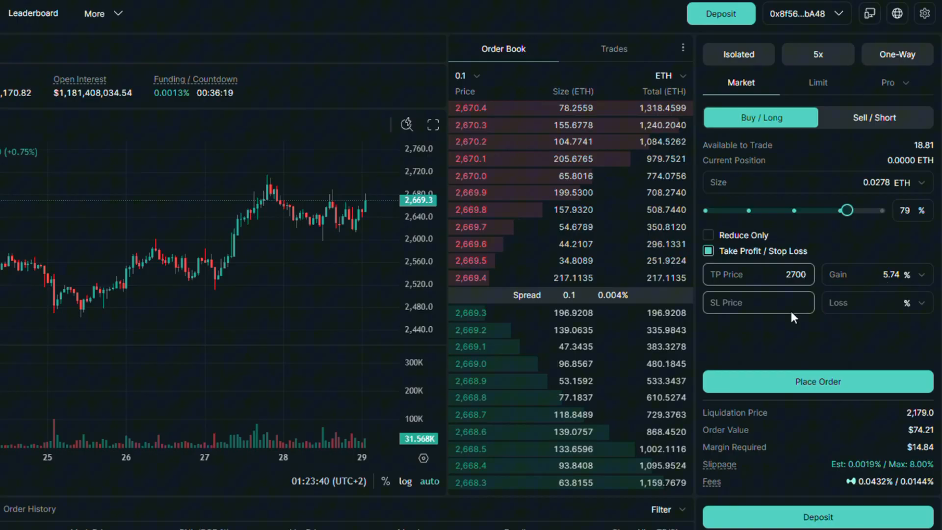
click(785, 303)
text(2620)
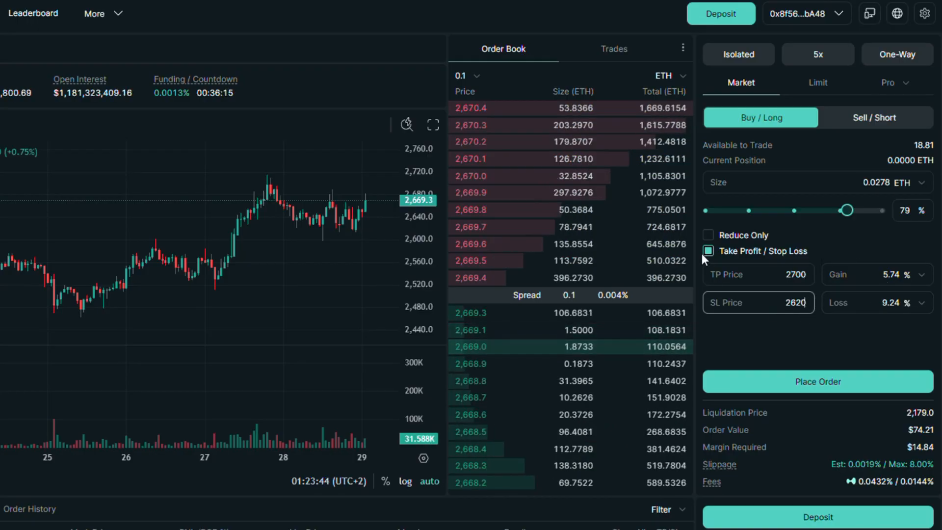
click(708, 252)
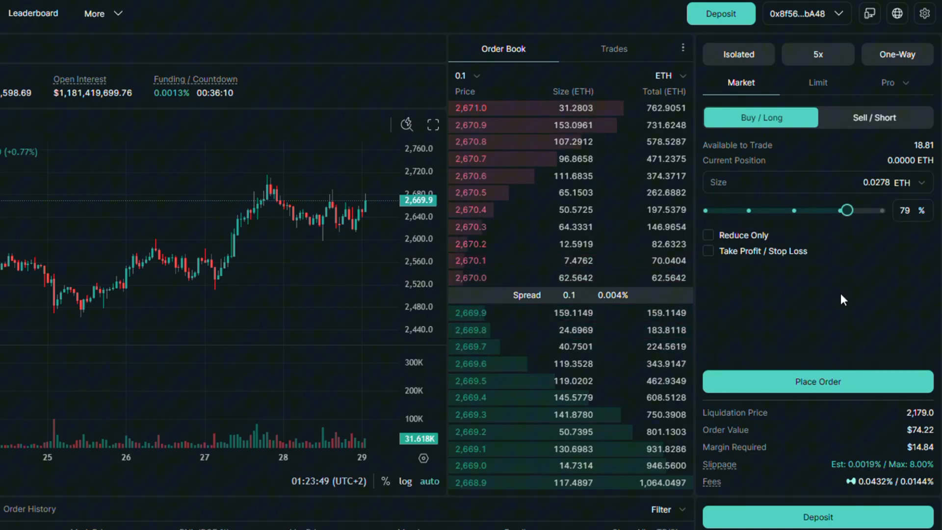
click(809, 388)
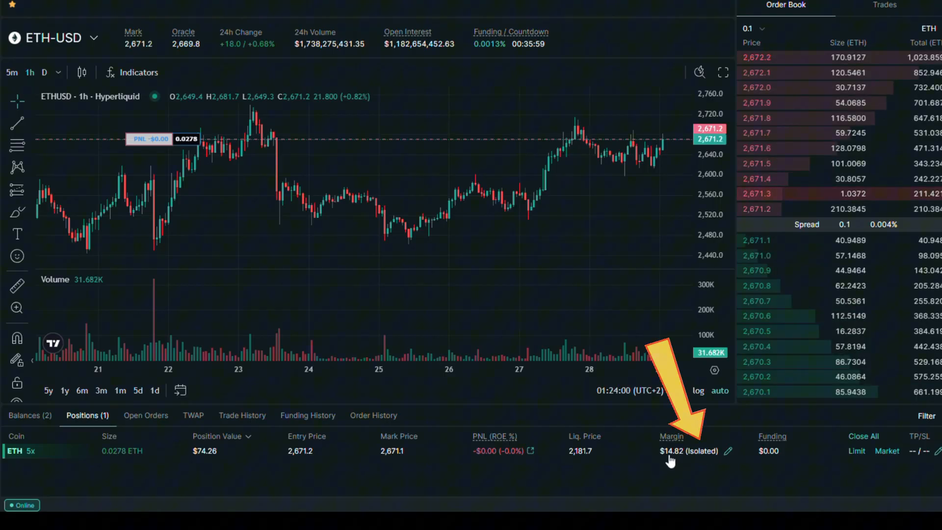
click(731, 451)
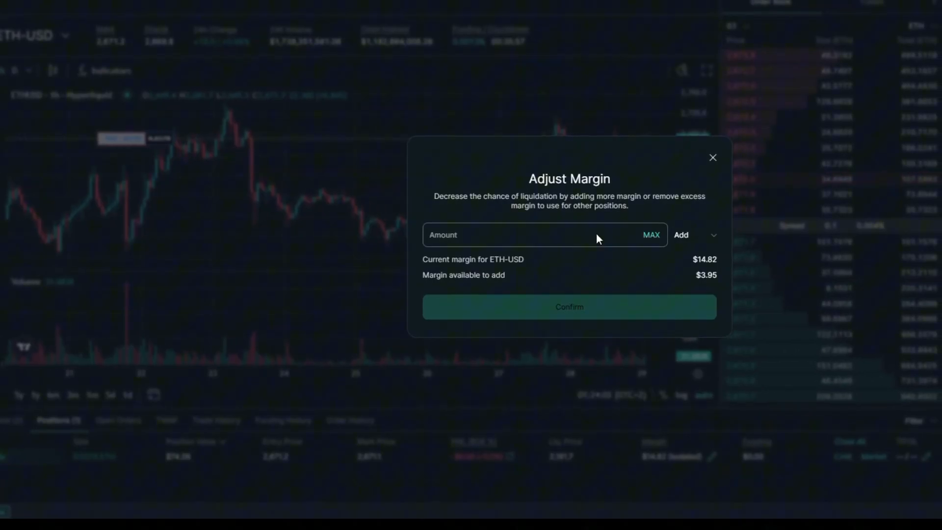
click(602, 239)
click(648, 239)
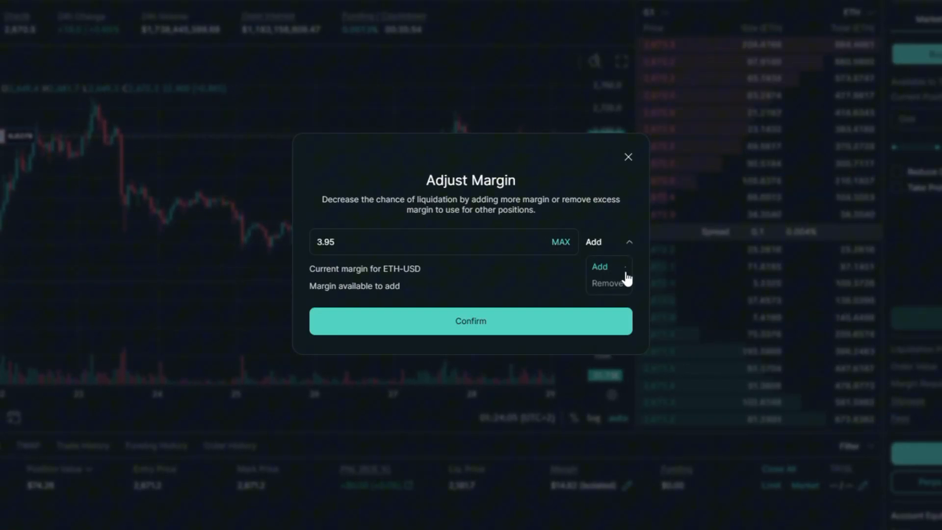
click(608, 283)
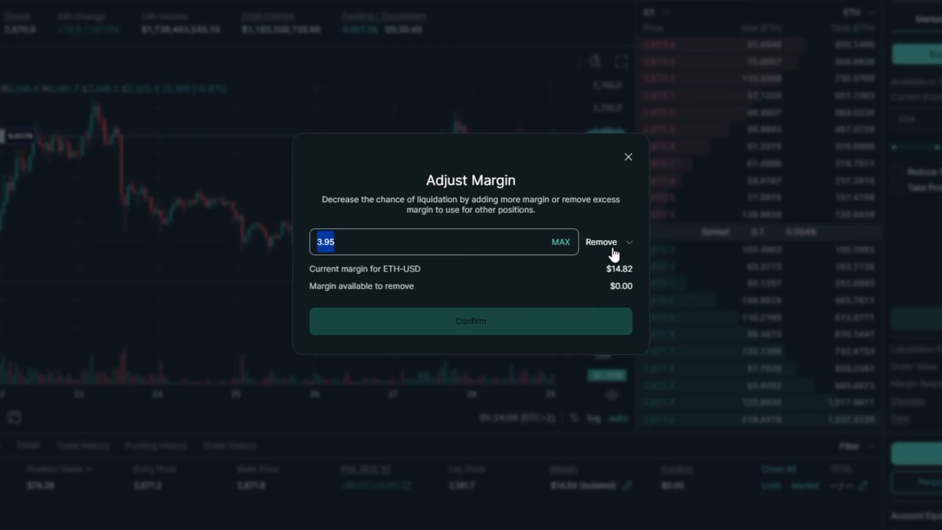
click(602, 267)
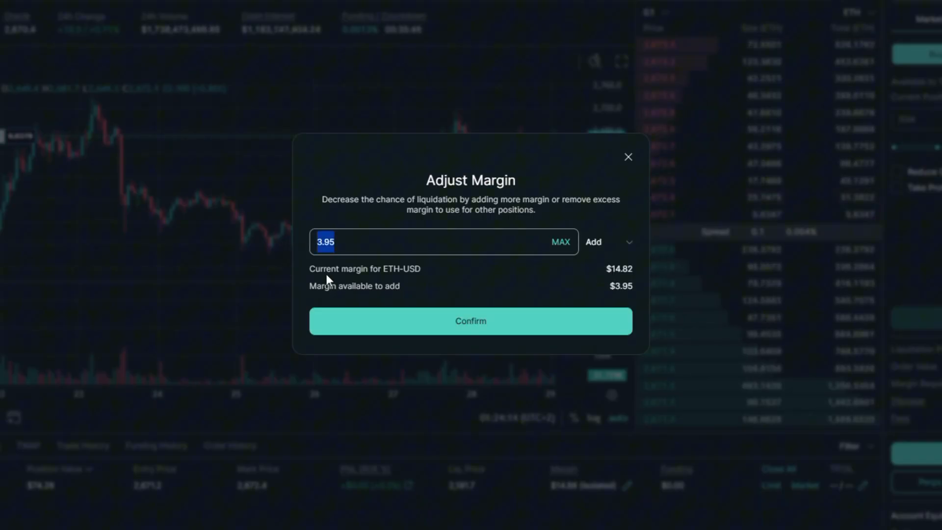
click(461, 323)
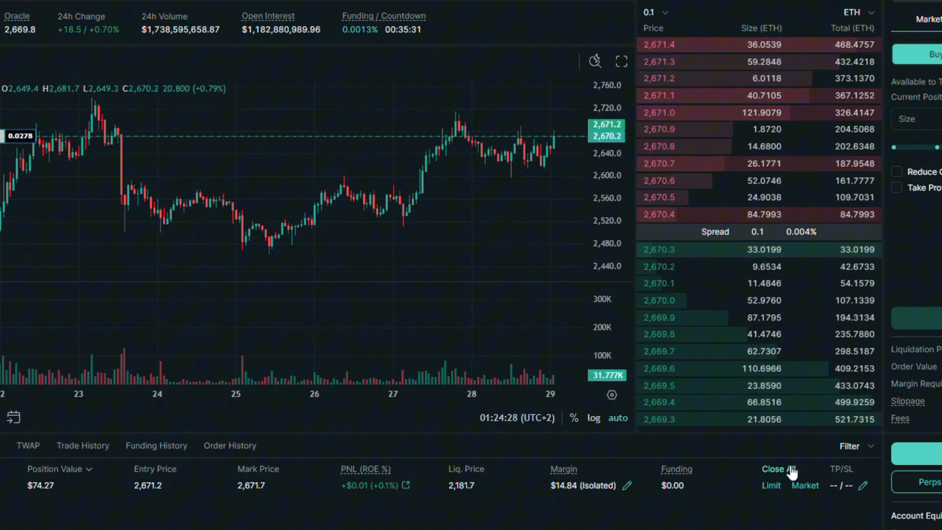
Submit a limit close of the whole ETH position at 2700 USD.
click(770, 485)
click(512, 222)
text(2700)
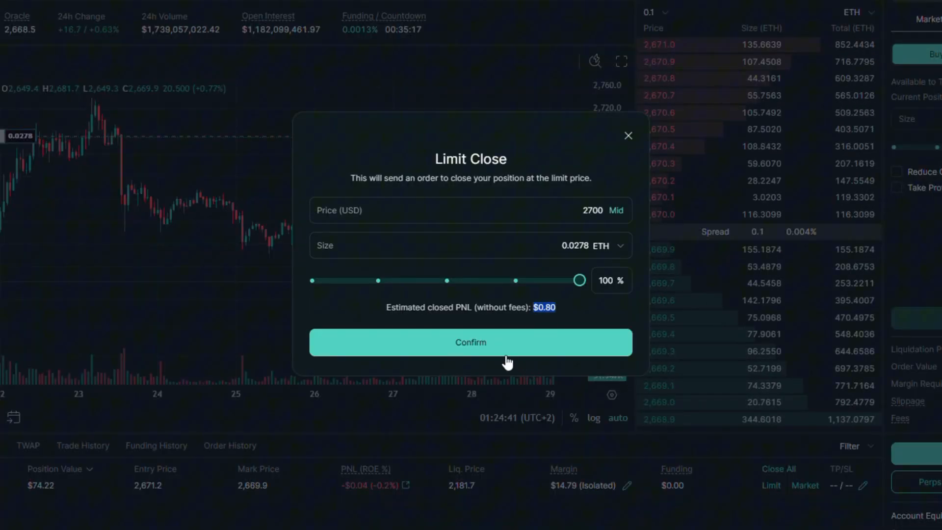
click(503, 343)
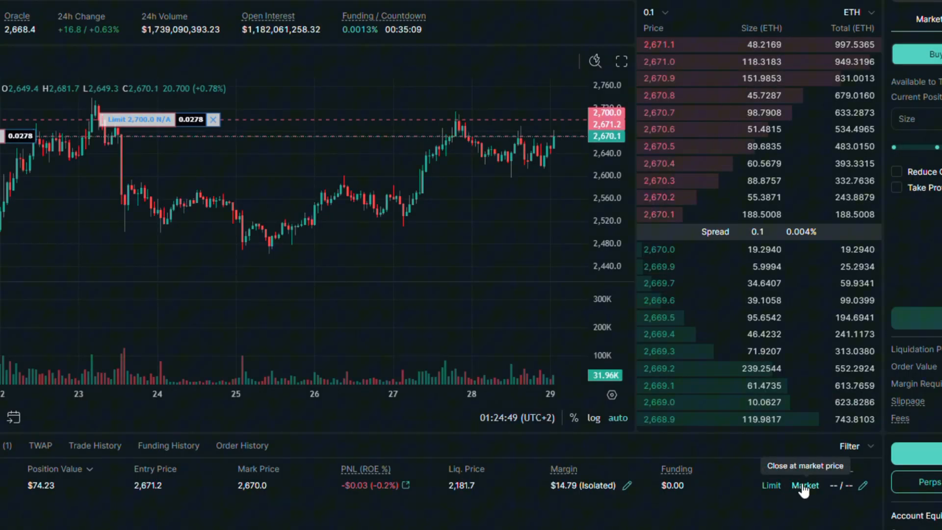
click(800, 487)
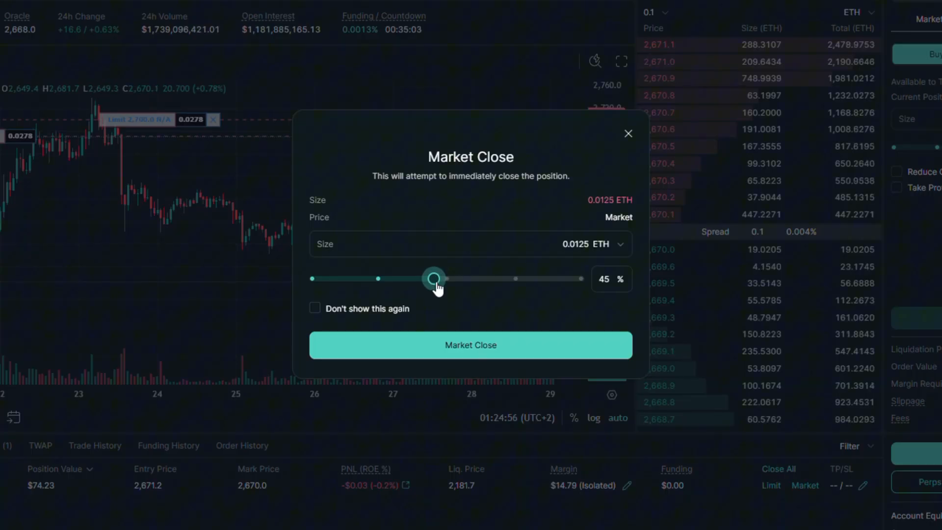
drag(436, 280, 498, 280)
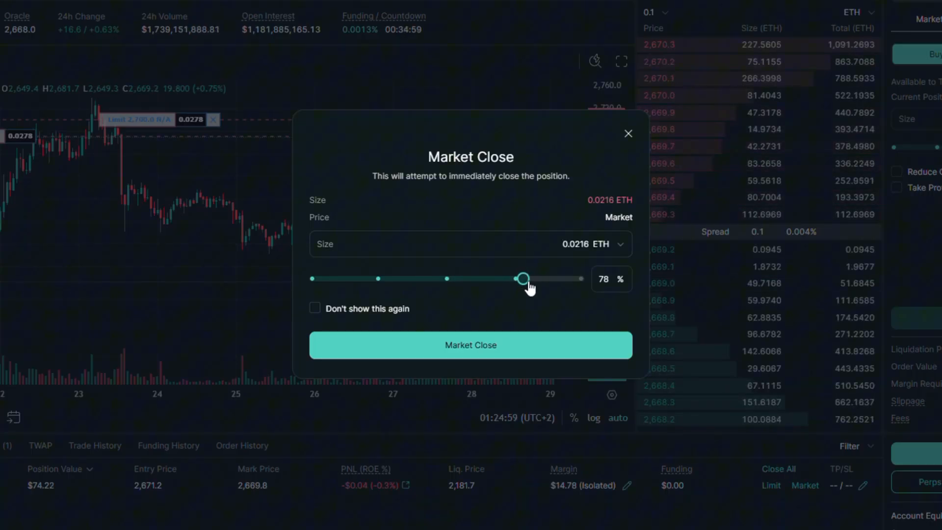
drag(523, 279, 581, 279)
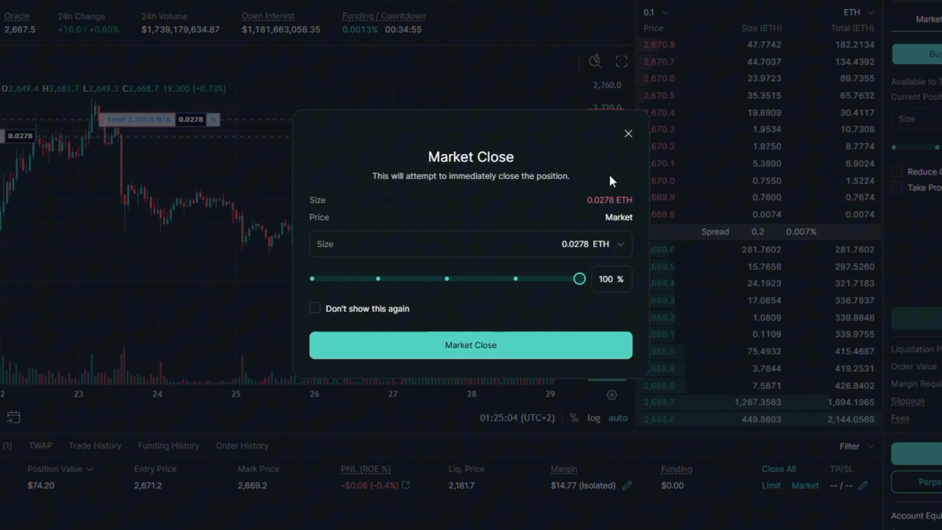
click(629, 137)
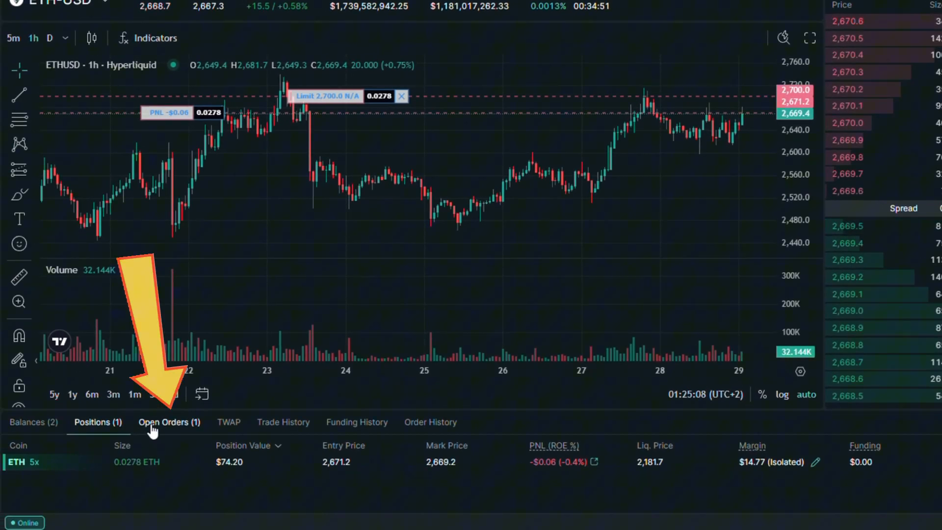
Cancel the 2,700 reduce-only ETH order in Open Orders and view the remaining ETH position.
click(163, 422)
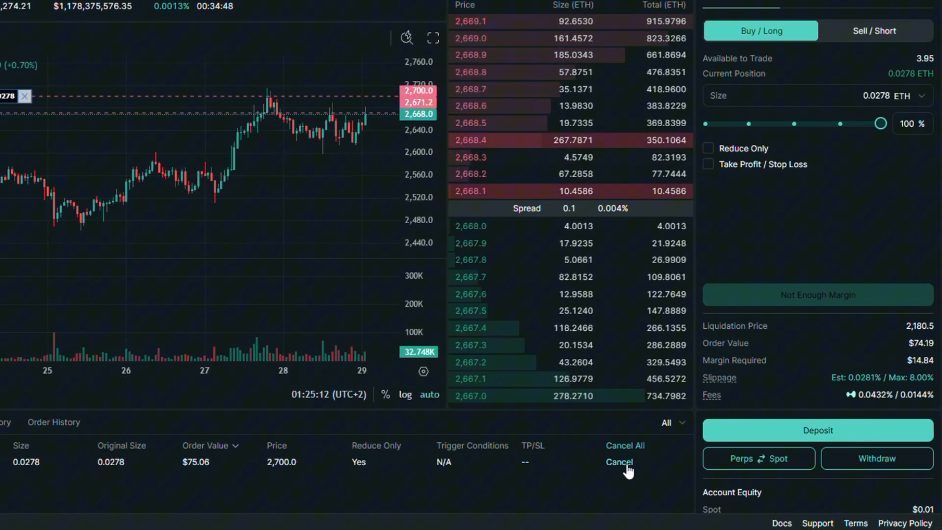
click(623, 463)
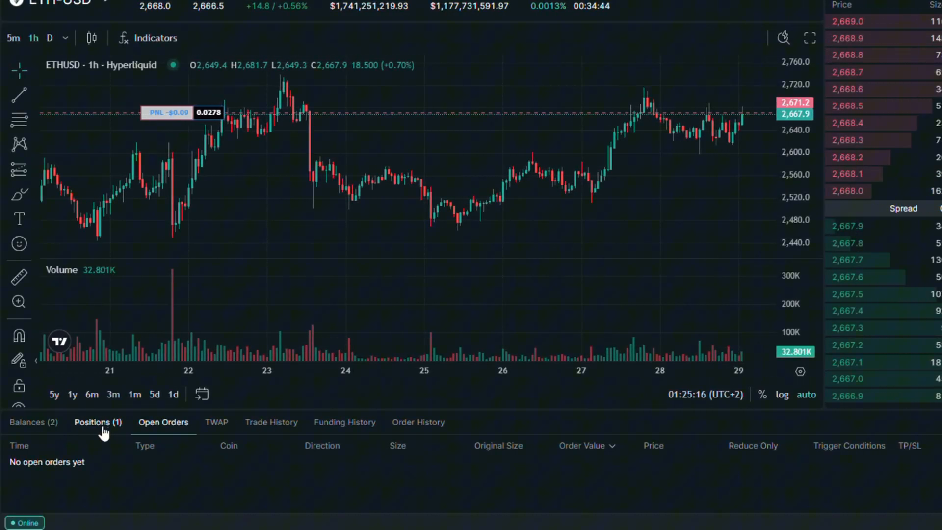
click(98, 422)
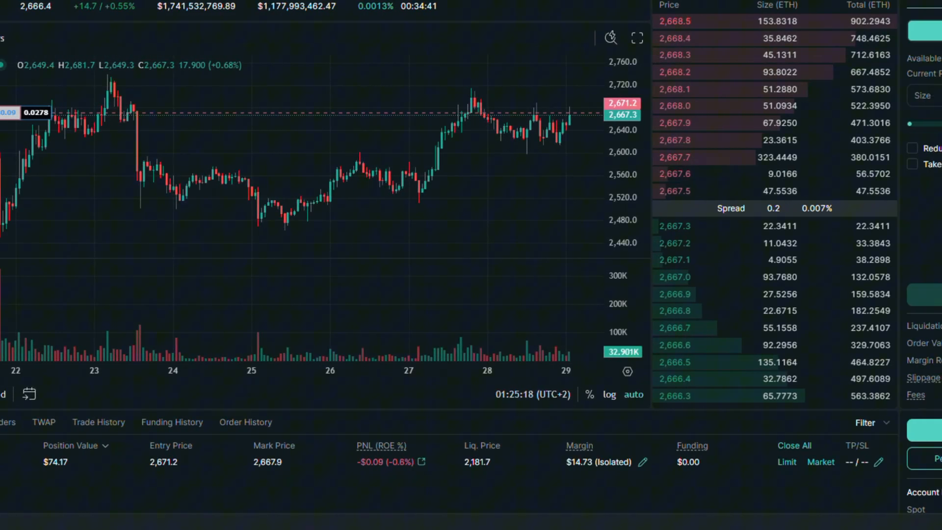
Enter a 2700 take-profit and 2625 stop-loss for the ETH position and note the expected loss.
click(716, 461)
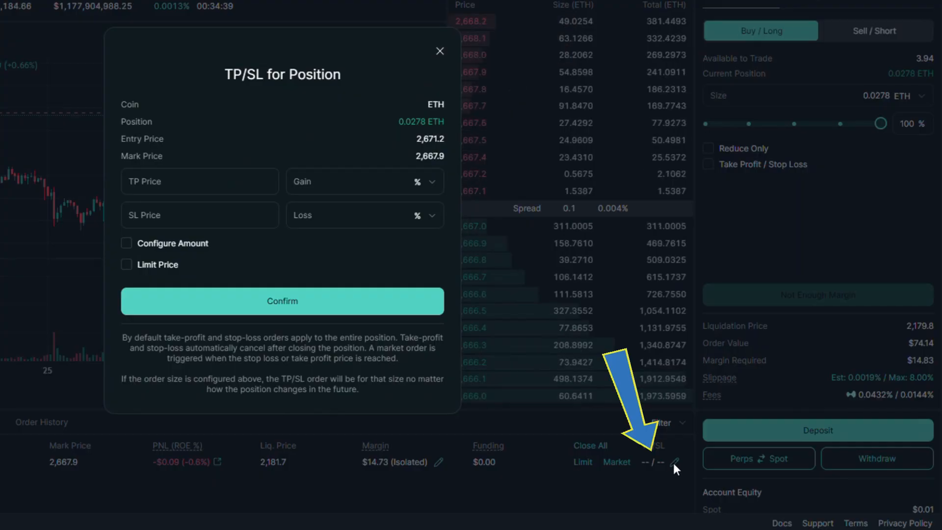
click(366, 250)
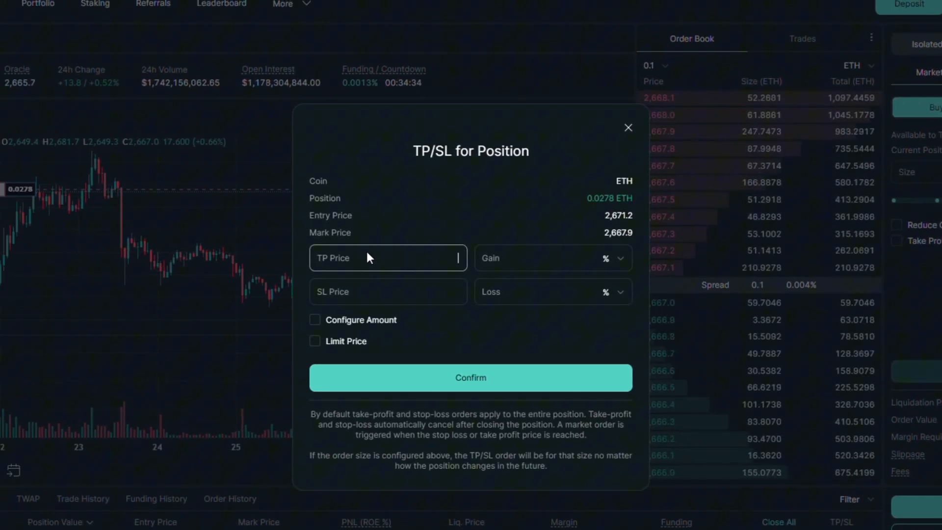
text(2700)
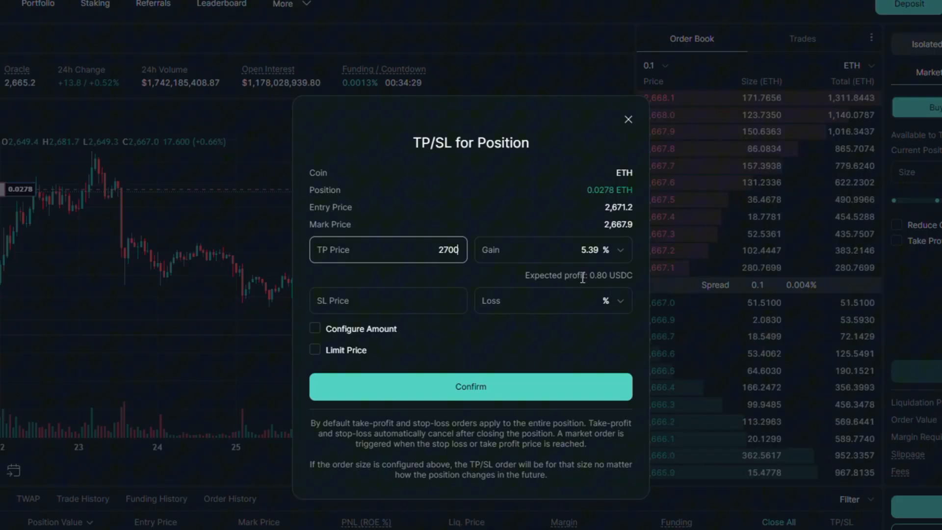
click(390, 300)
text(2625)
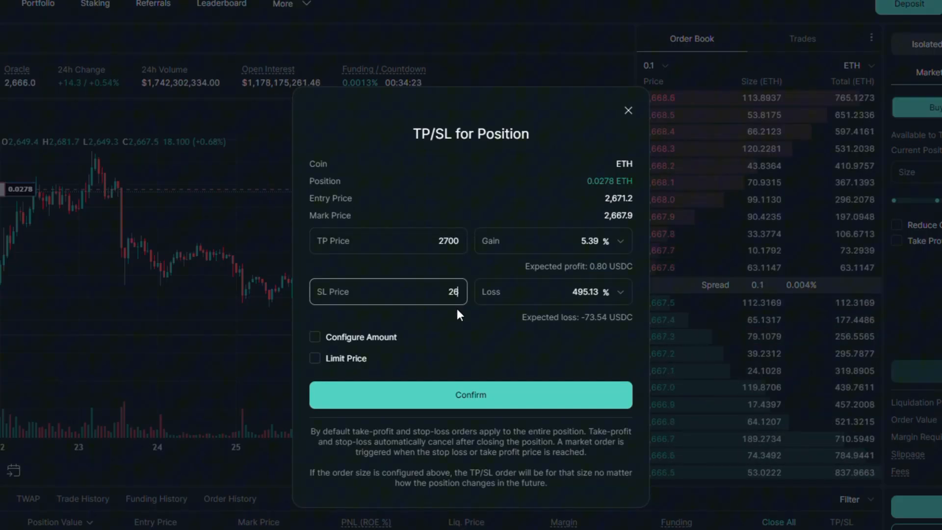
triple_click(618, 317)
Explore limit-price and partial-amount options (down to 0.0050 ETH), then apply TP/SL to the whole position and confirm.
click(314, 358)
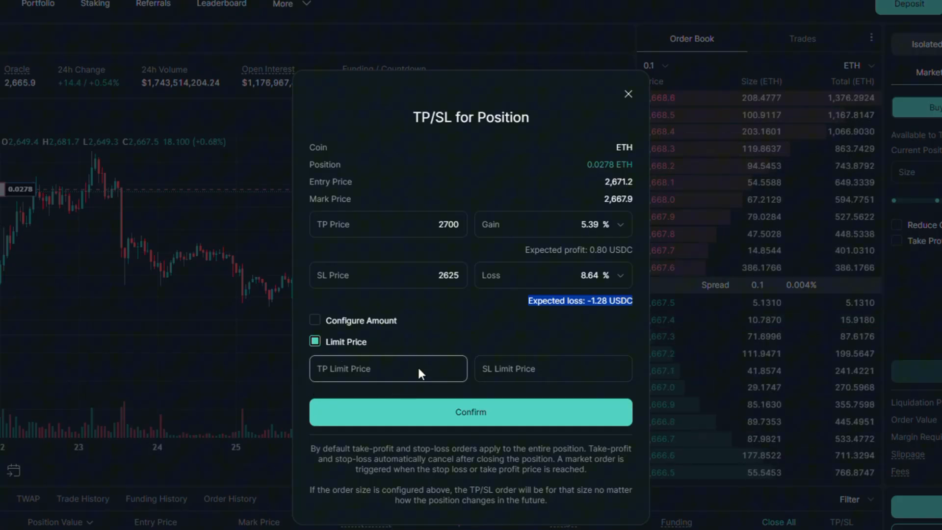
click(315, 341)
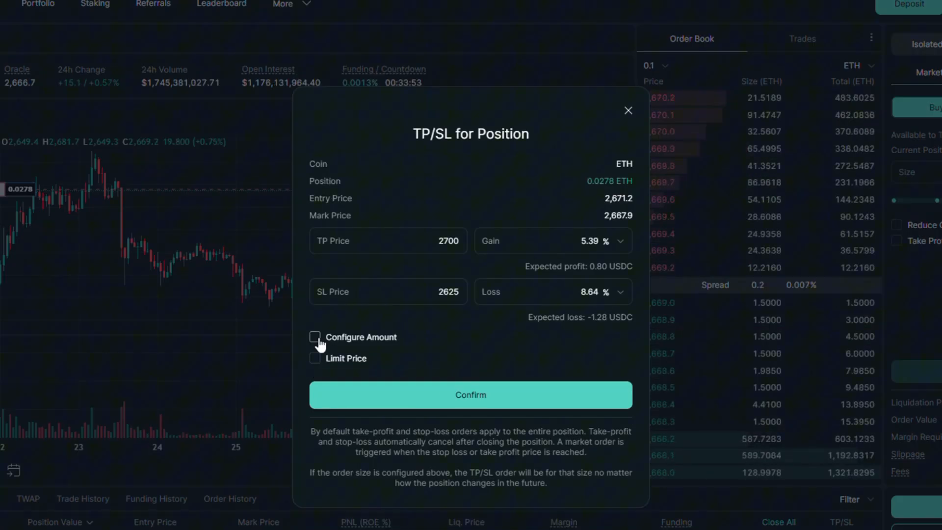
click(316, 337)
drag(316, 347, 492, 347)
drag(428, 347, 447, 350)
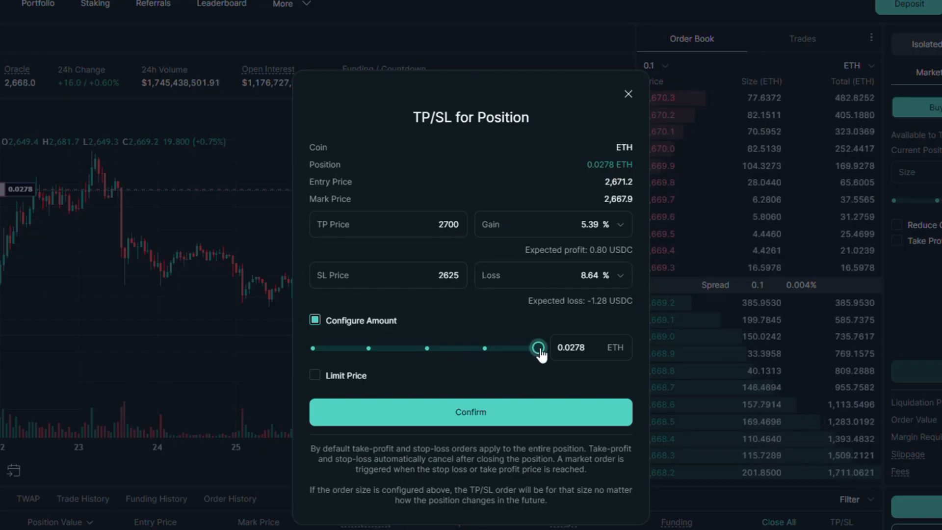
drag(496, 349, 353, 348)
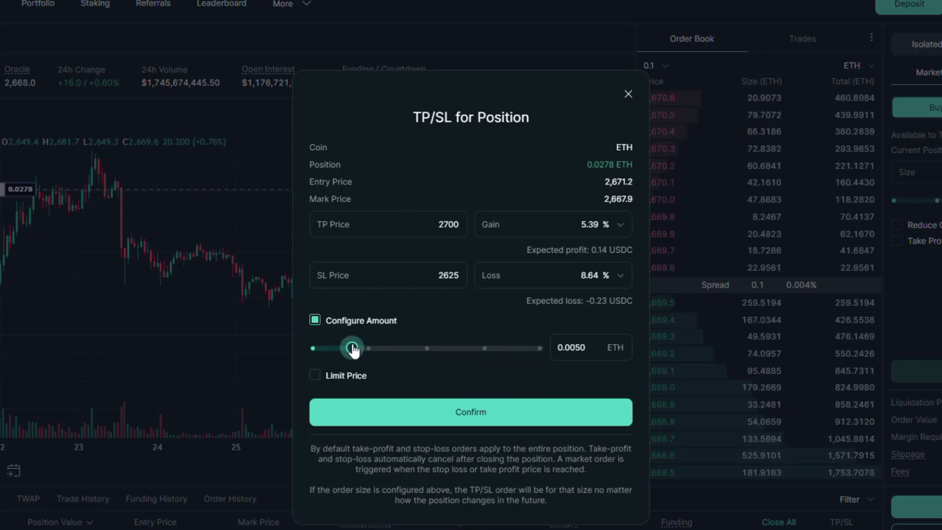
click(315, 321)
click(448, 397)
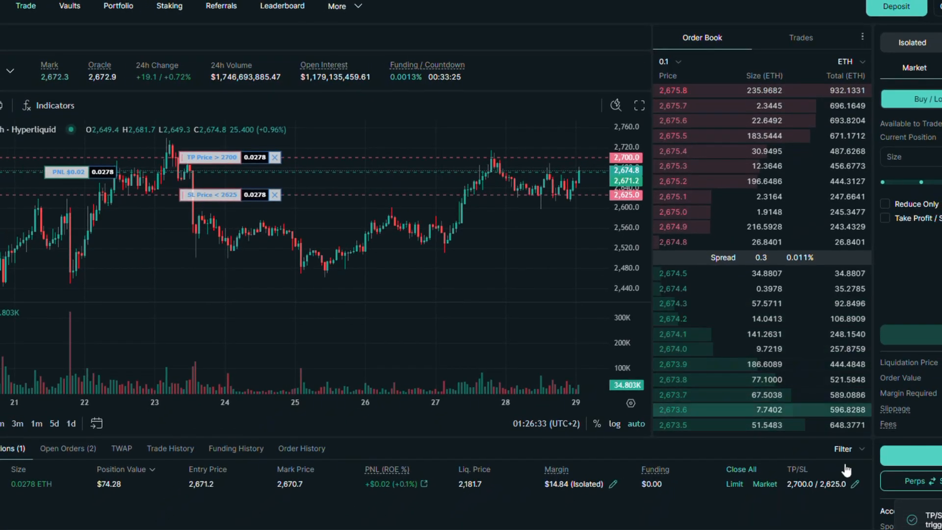
Cancel both TP/SL orders via Cancel All, then close the full 0.0278 ETH position at market.
click(19, 484)
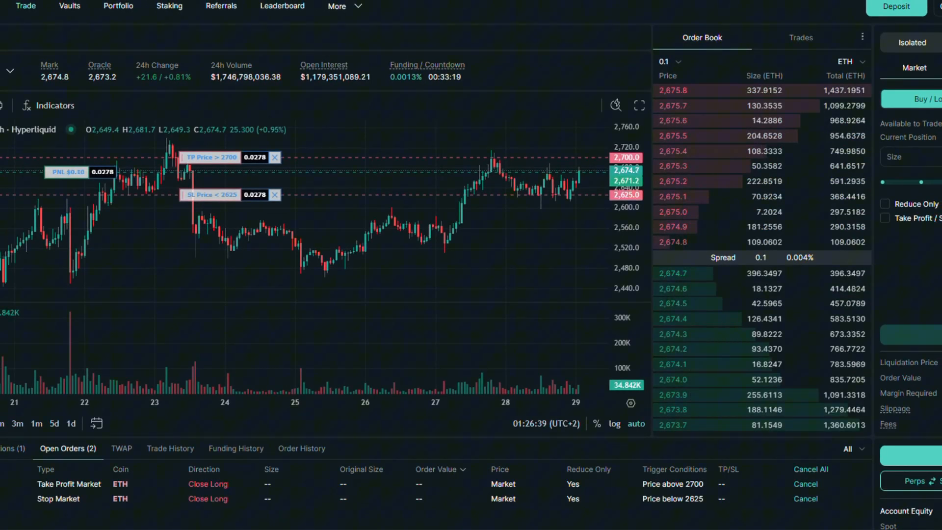
scroll(854, 471, down, 1)
click(810, 408)
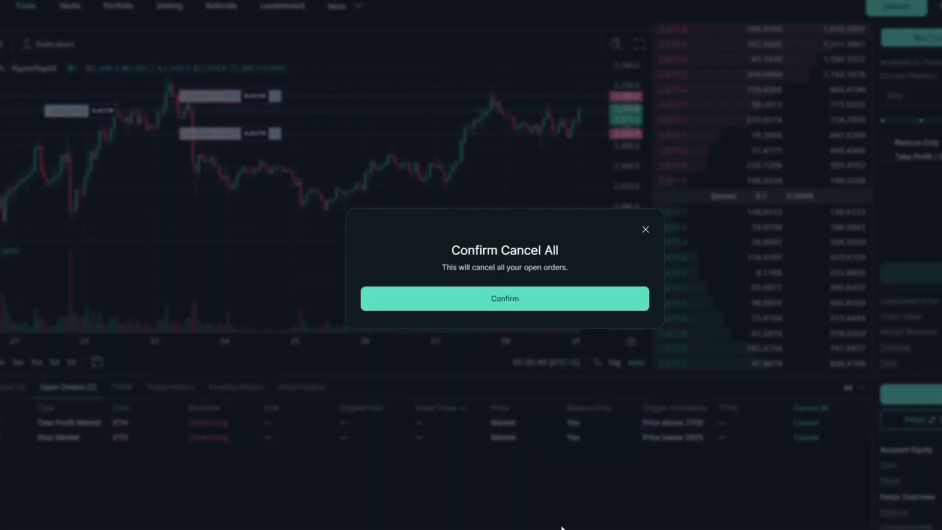
click(521, 301)
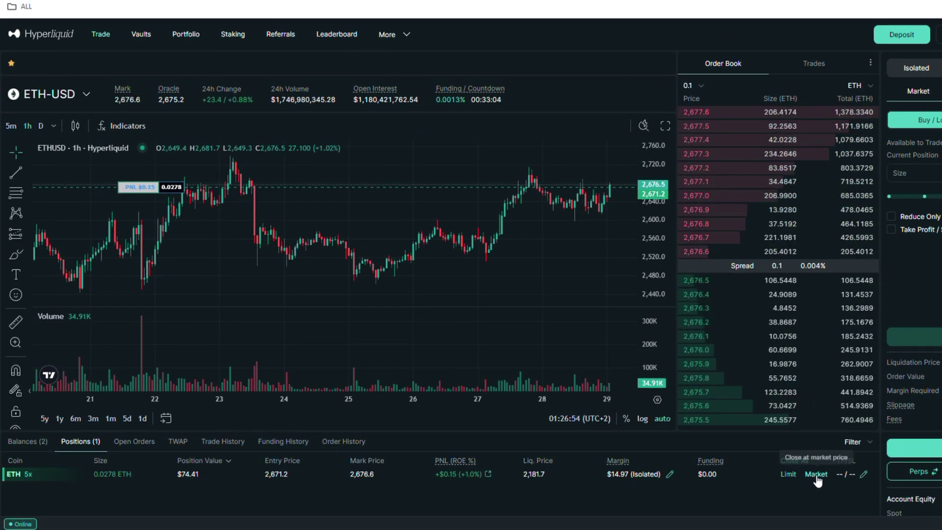
click(815, 474)
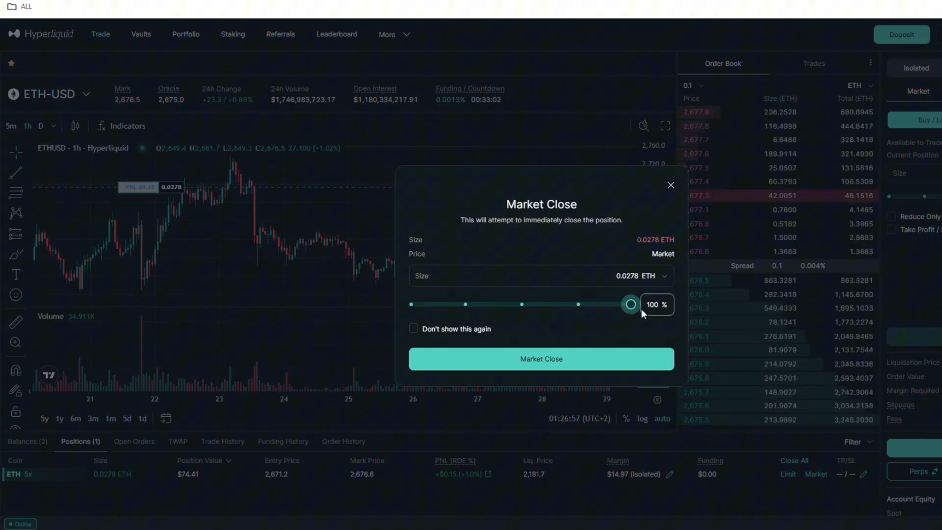
click(541, 358)
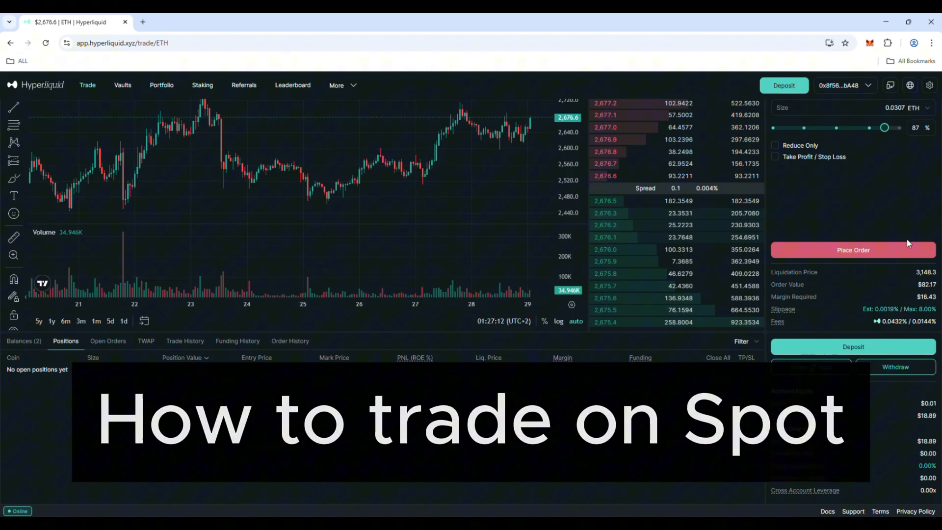
Show the Balances panel listing perps USDC, spot USDC and HYPE.
click(22, 340)
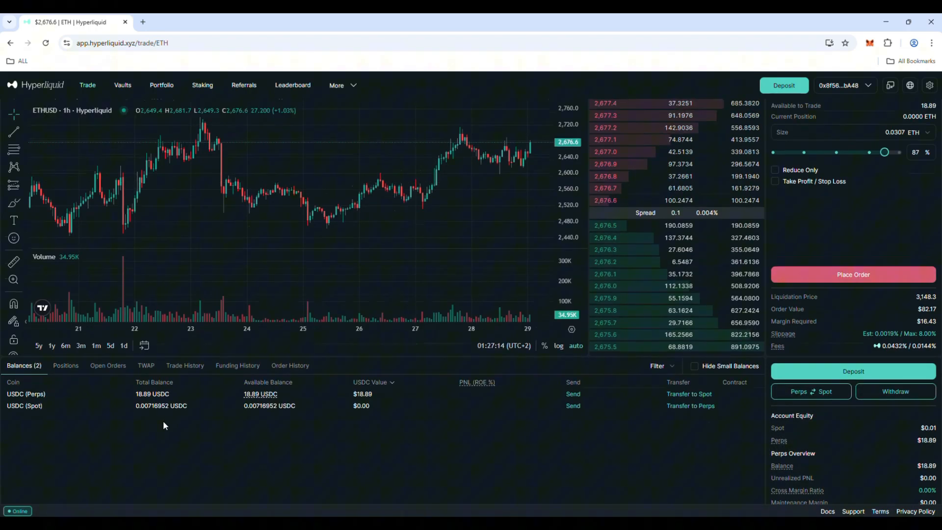
scroll(163, 420, up, 3)
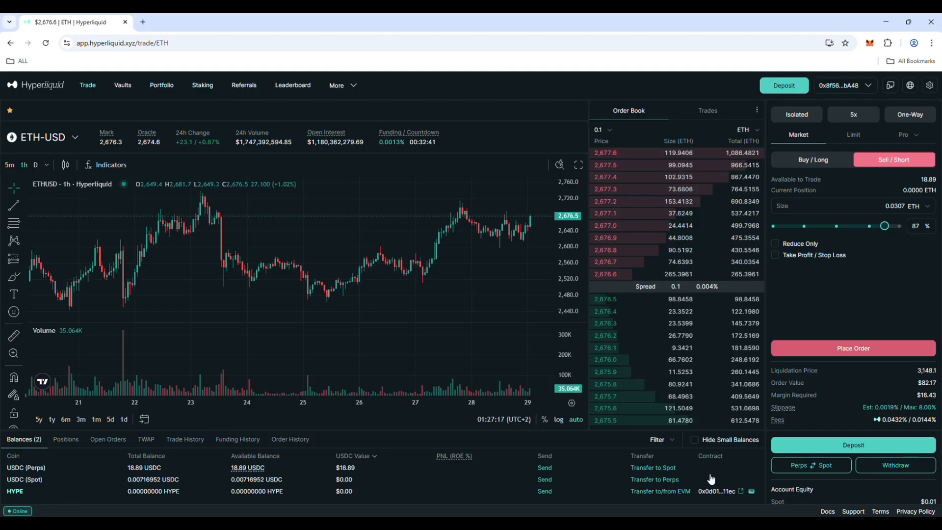
Transfer 12 USDC from perps to spot and approve the MetaMask signature.
click(653, 467)
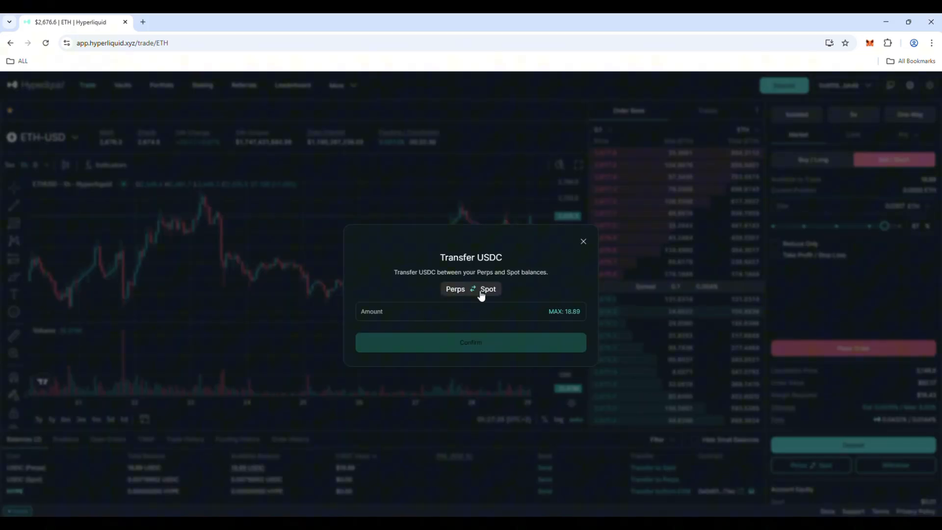
text(12)
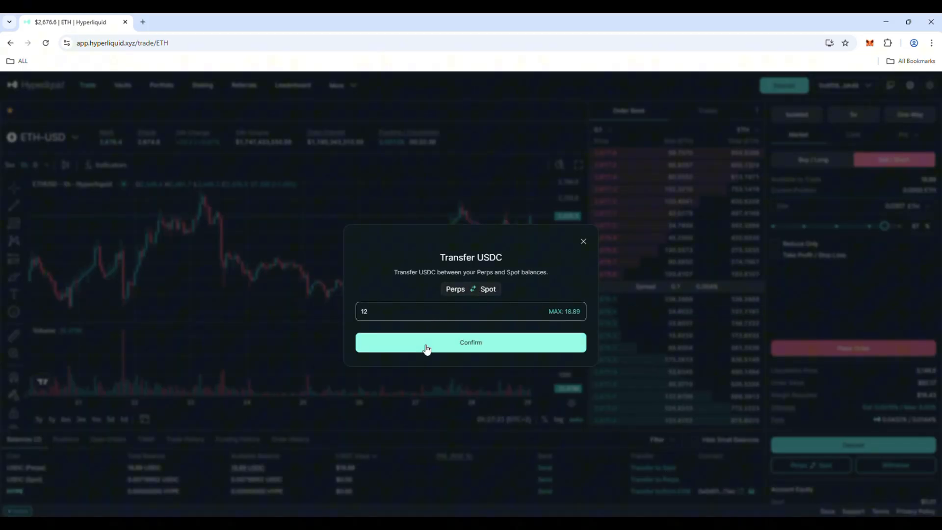
click(423, 342)
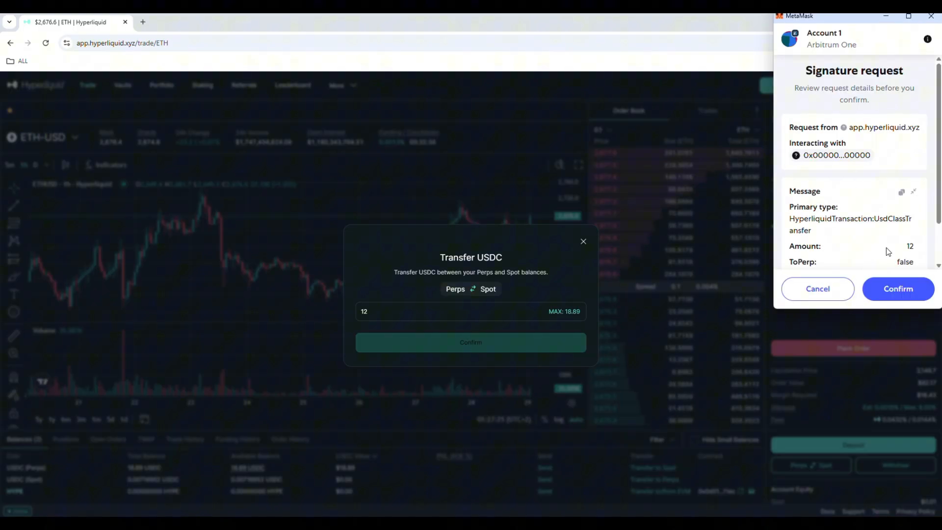
click(896, 292)
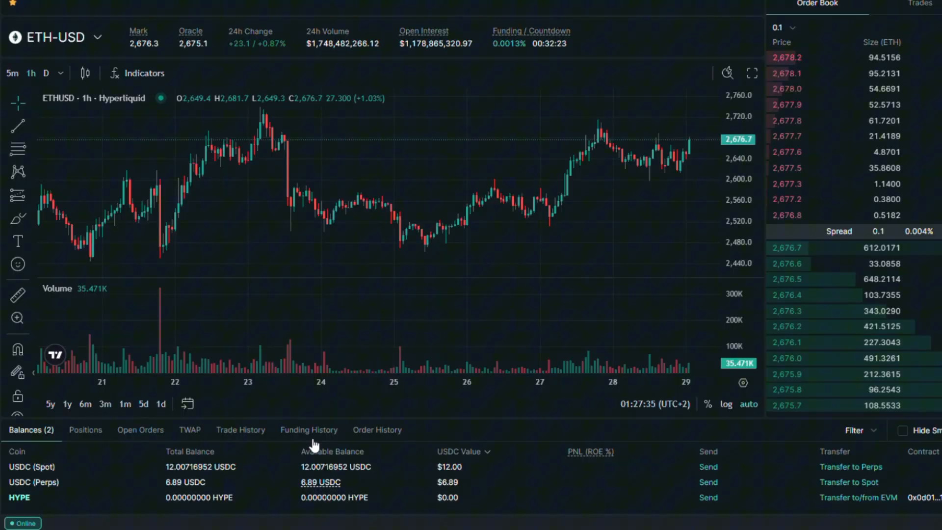
scroll(313, 413, up, 1)
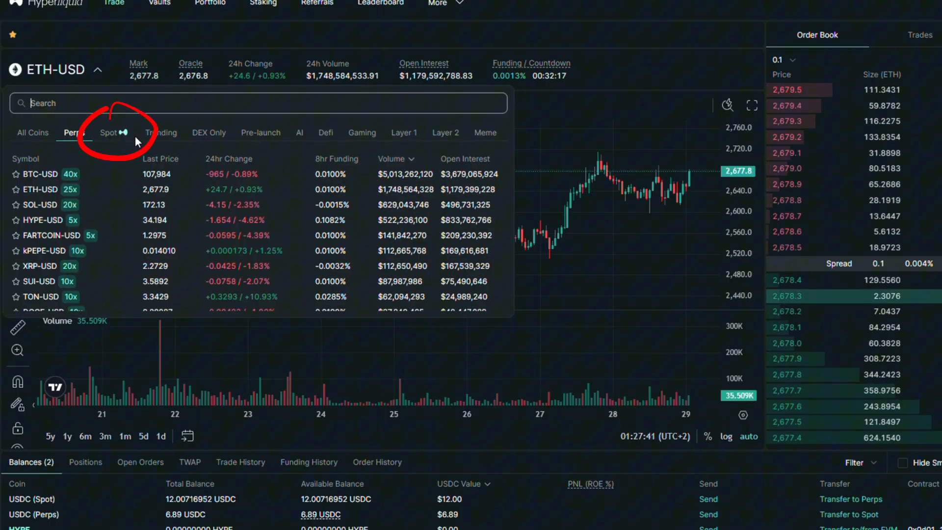
List the spot pairs and restrict them to strictly listed tokens, HYPE/USDC on top.
click(114, 135)
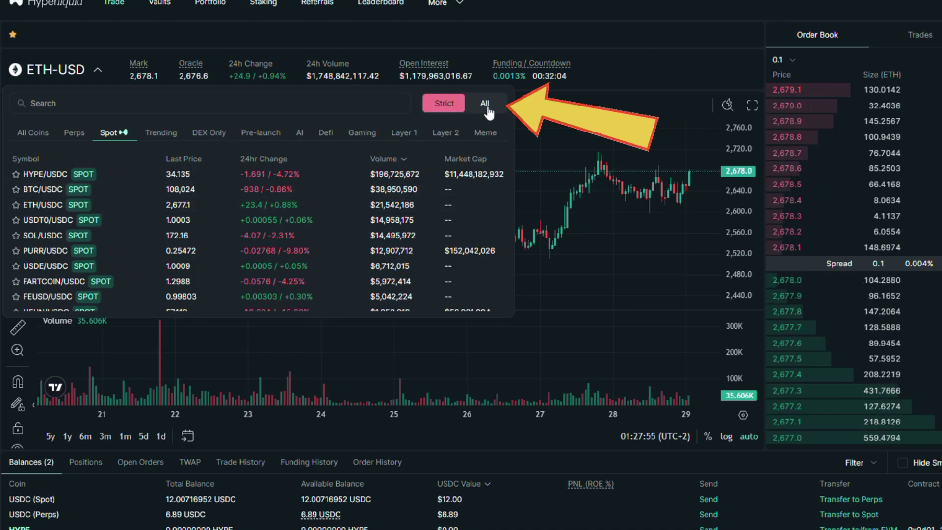
click(485, 103)
scroll(214, 243, down, 5)
scroll(213, 280, down, 5)
scroll(213, 279, down, 5)
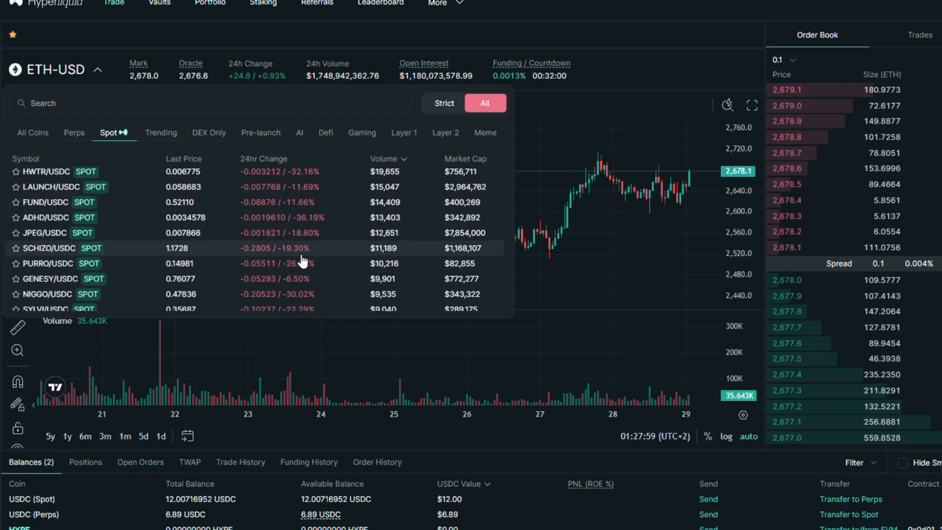
scroll(347, 242, up, 5)
scroll(353, 242, up, 5)
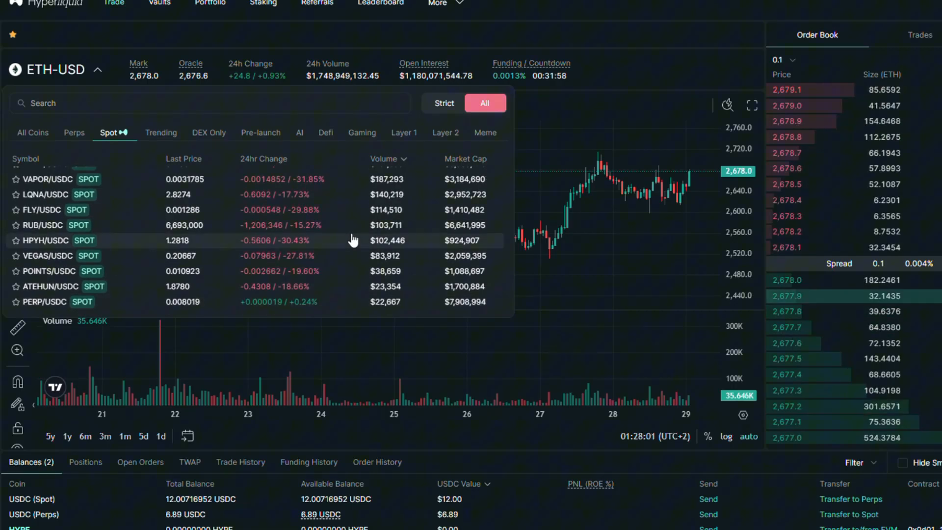
scroll(367, 231, up, 5)
scroll(368, 231, up, 3)
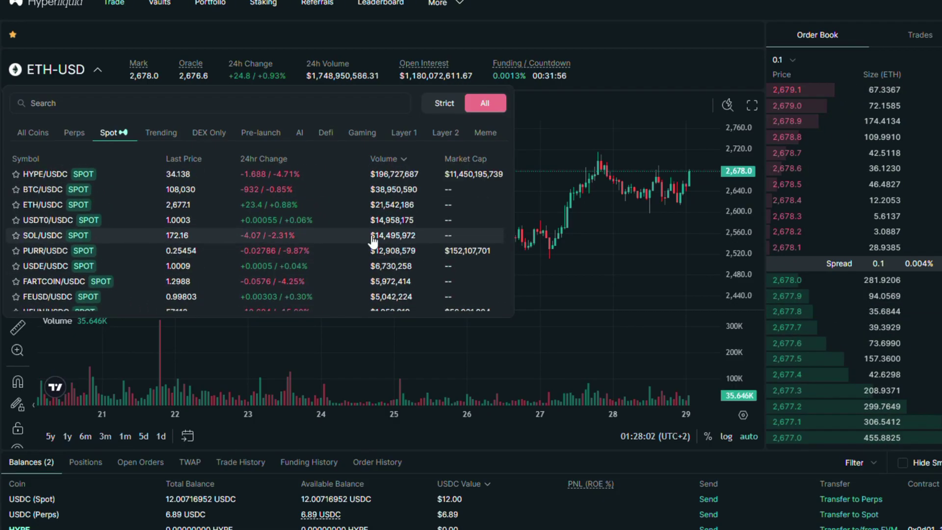
click(443, 103)
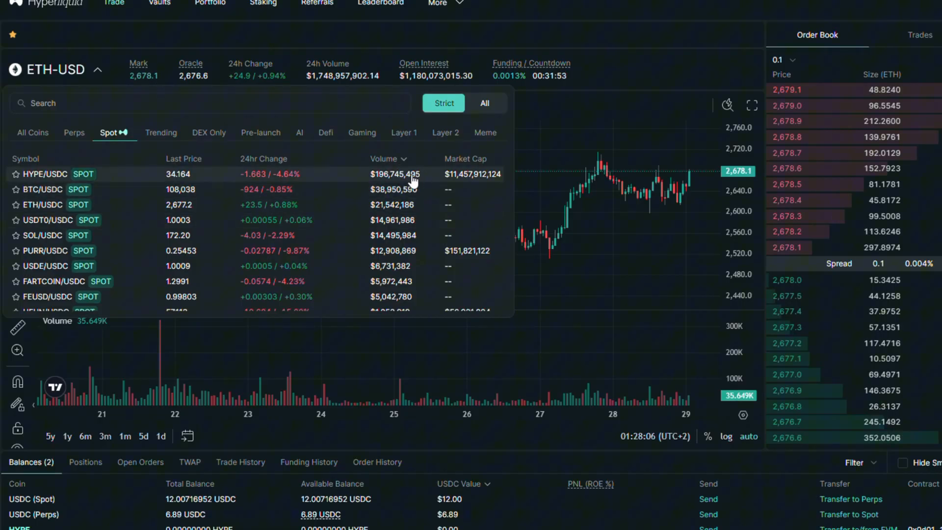
Market-buy HYPE on HYPE/USDC using about 88% of the spot USDC.
click(33, 176)
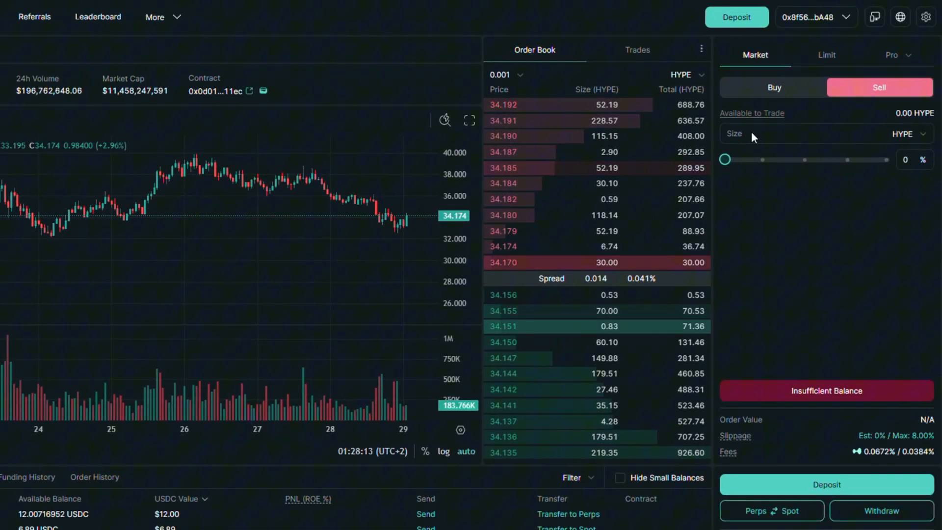
click(826, 54)
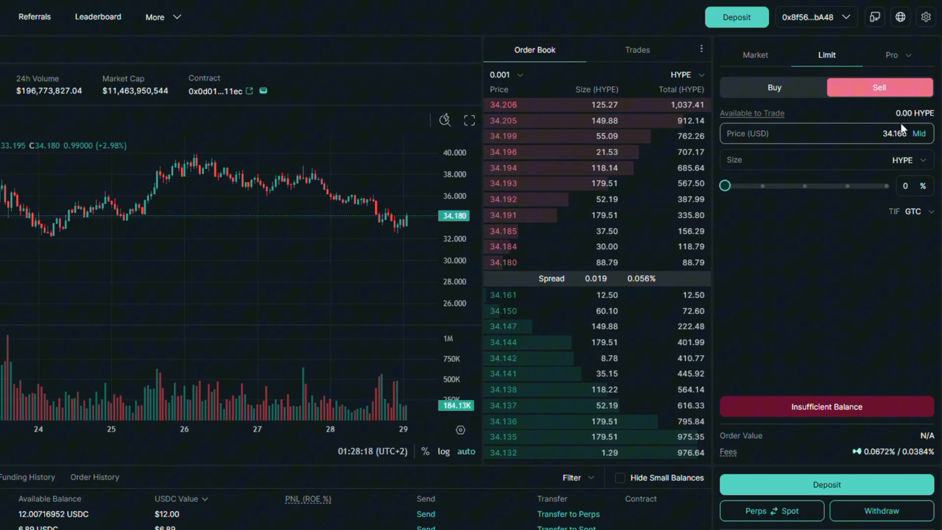
click(774, 88)
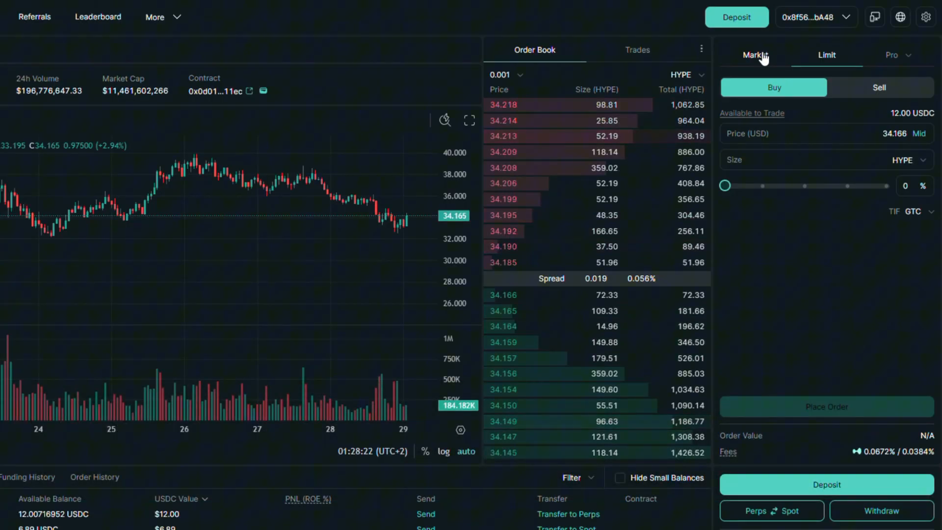
click(756, 54)
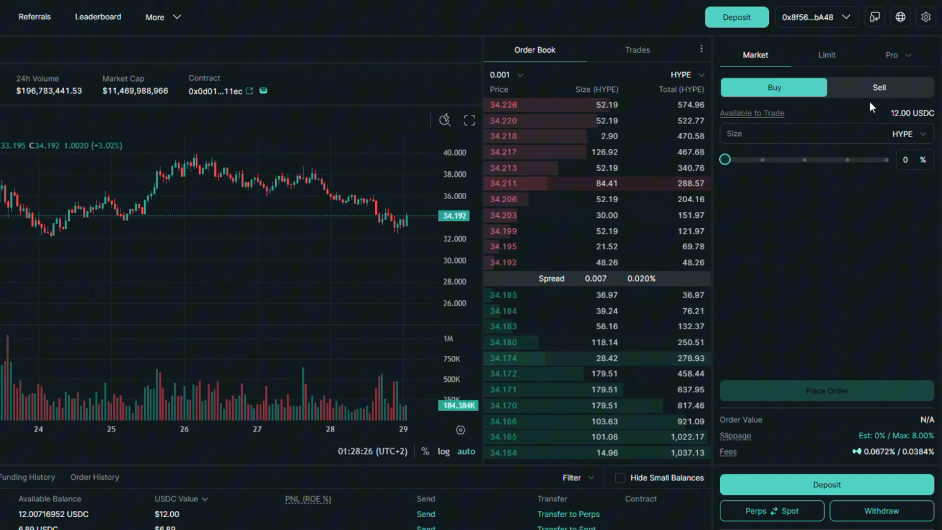
drag(725, 160, 800, 159)
drag(876, 160, 869, 160)
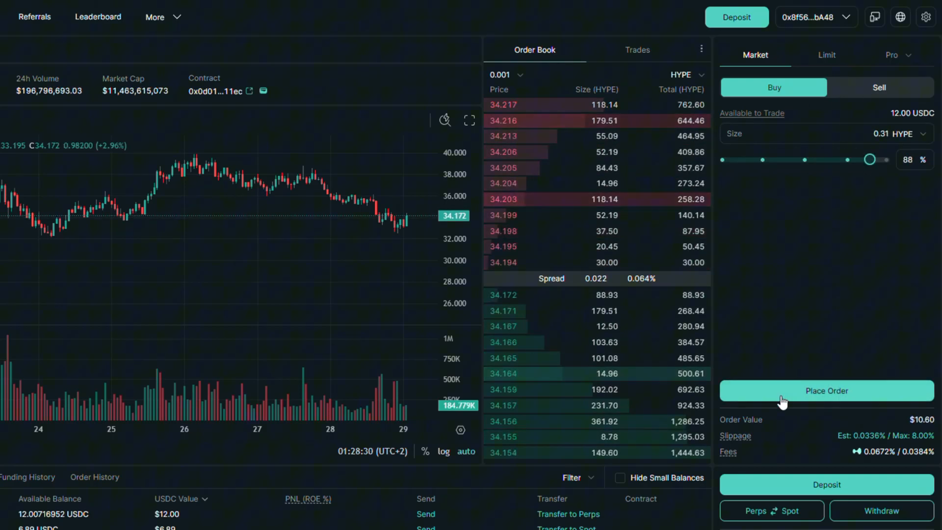
click(783, 391)
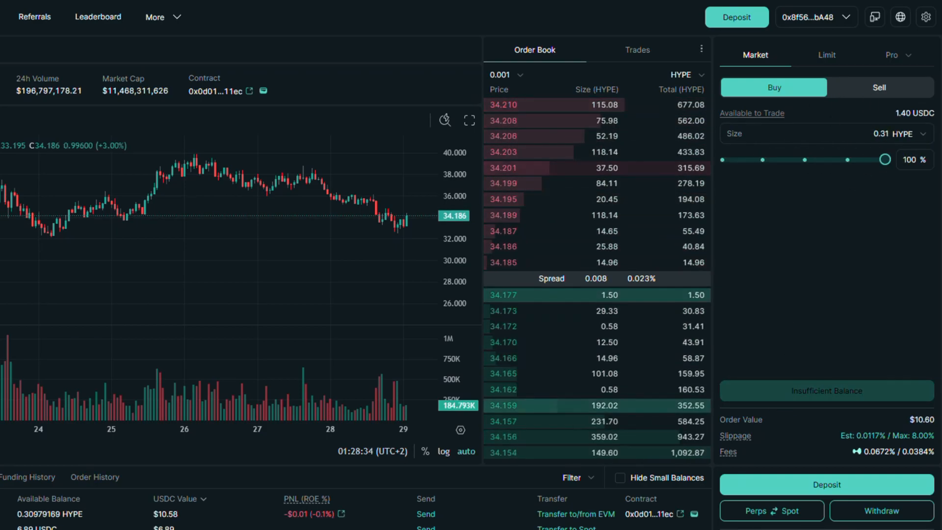
Market-sell about 97% of the HYPE held back into USDC.
click(875, 88)
drag(885, 159, 882, 159)
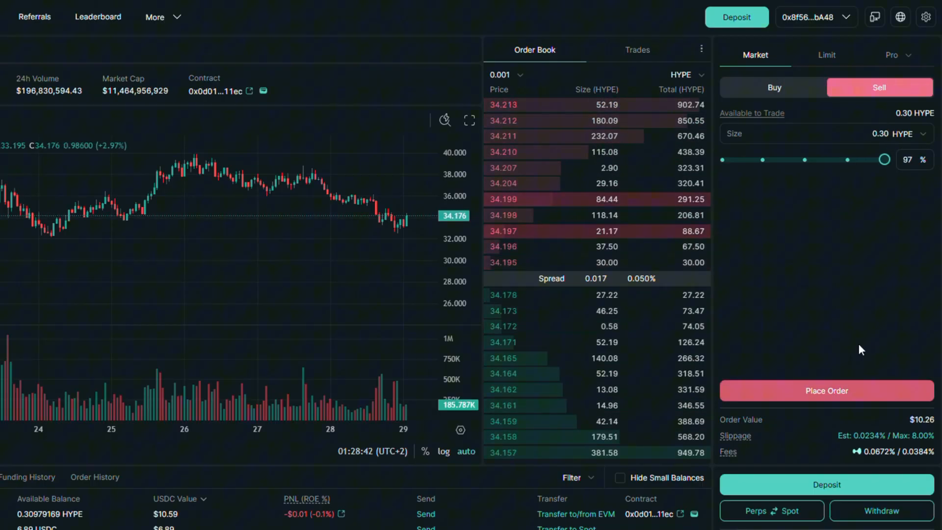
click(826, 390)
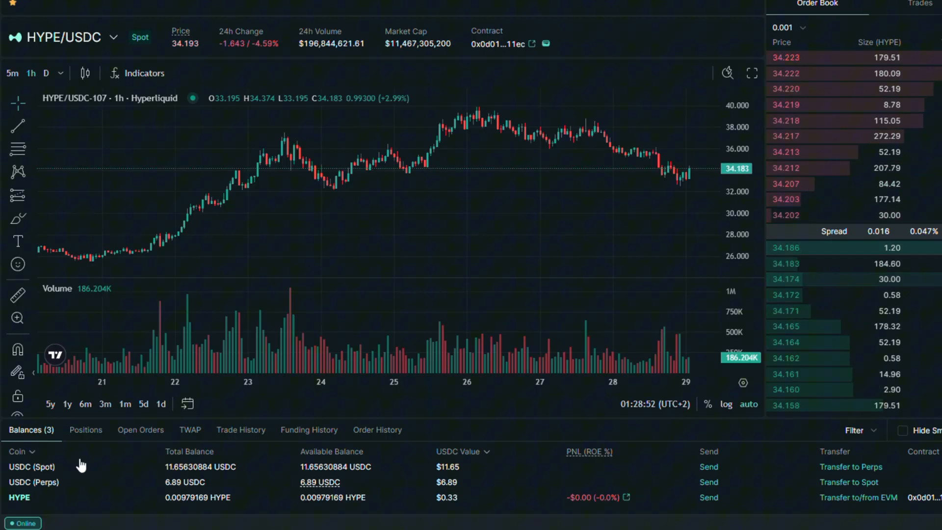
Transfer the maximum 11.65 USDC from spot to perps and approve it in MetaMask.
click(852, 467)
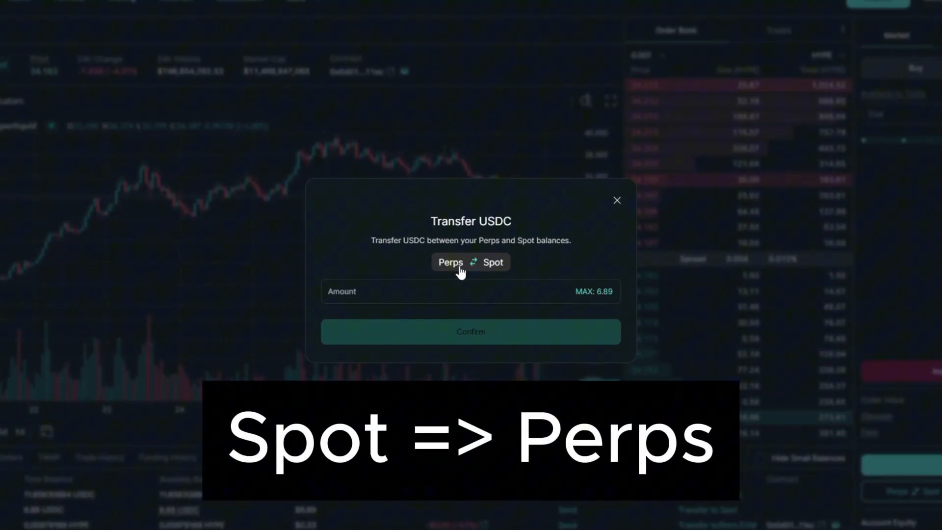
click(450, 264)
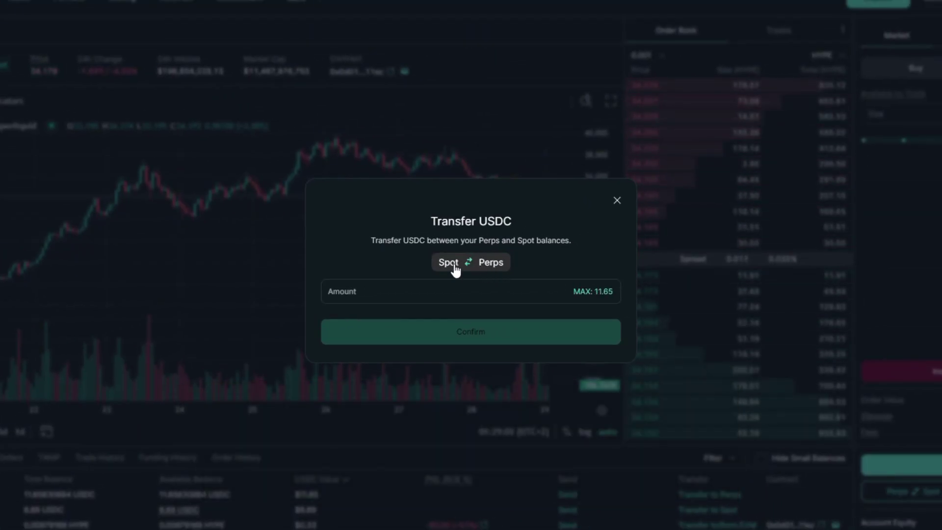
click(594, 292)
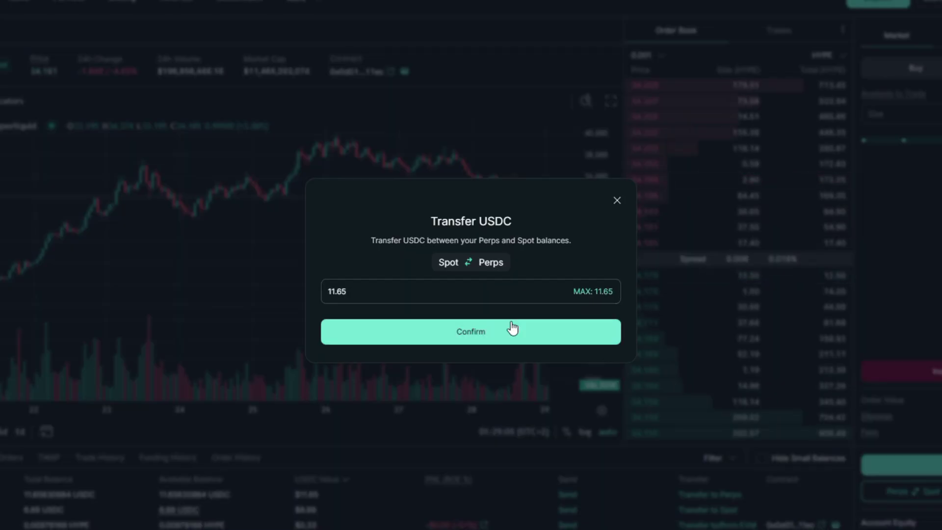
click(446, 340)
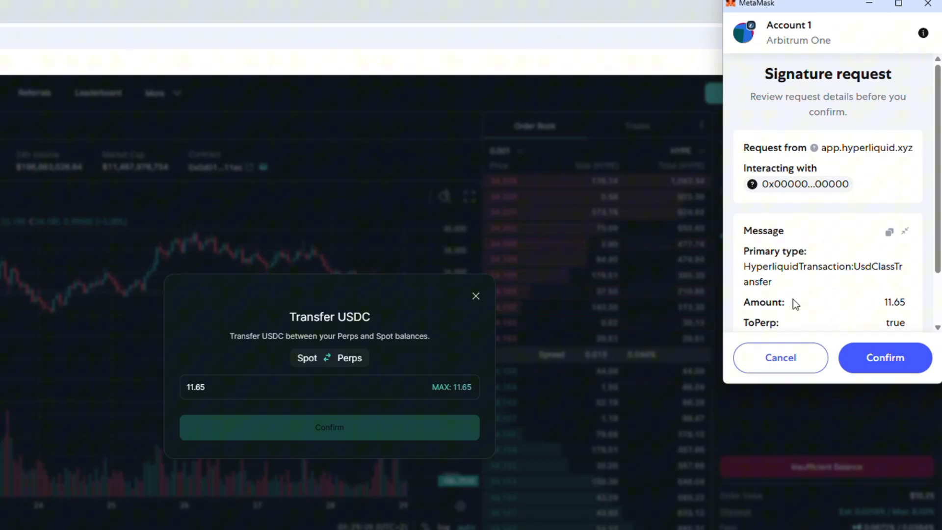
click(878, 362)
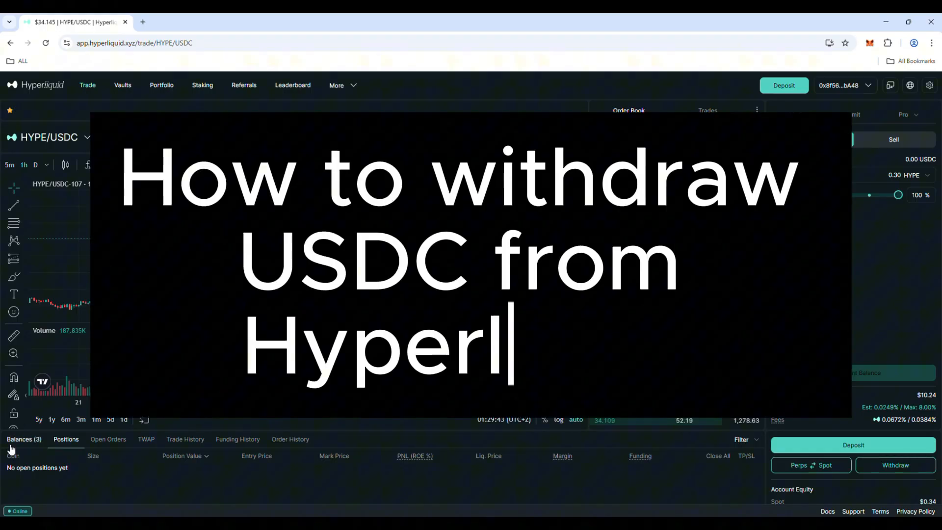
Request a max 18.54 USDC withdrawal to Arbitrum, then dismiss the MetaMask signature unsigned.
click(14, 439)
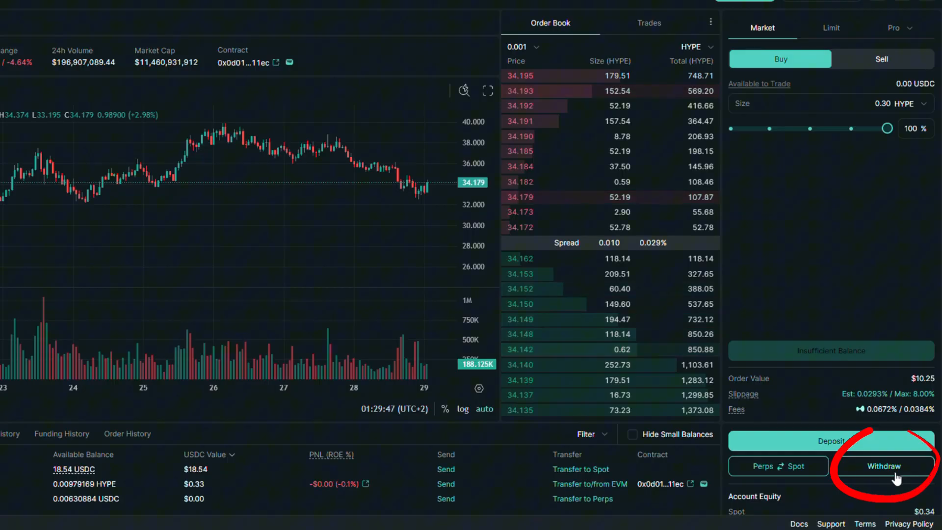
click(896, 476)
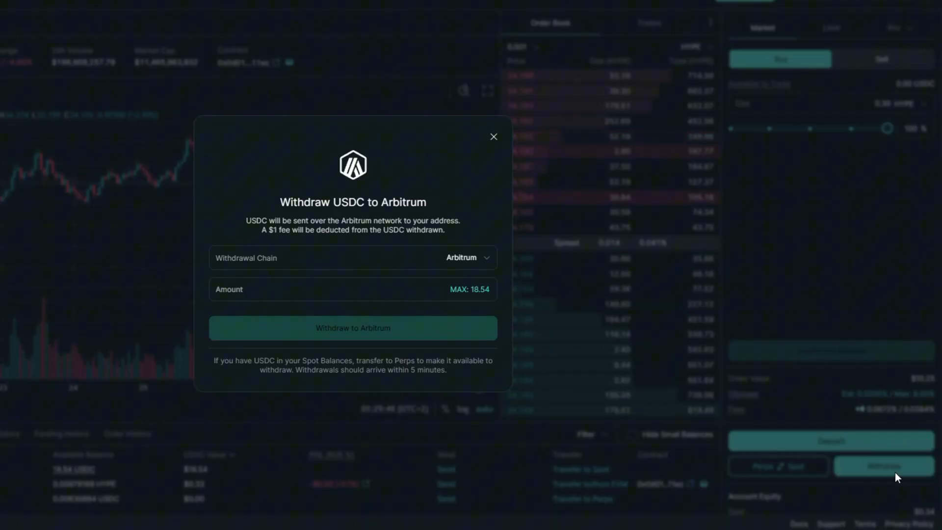
click(597, 267)
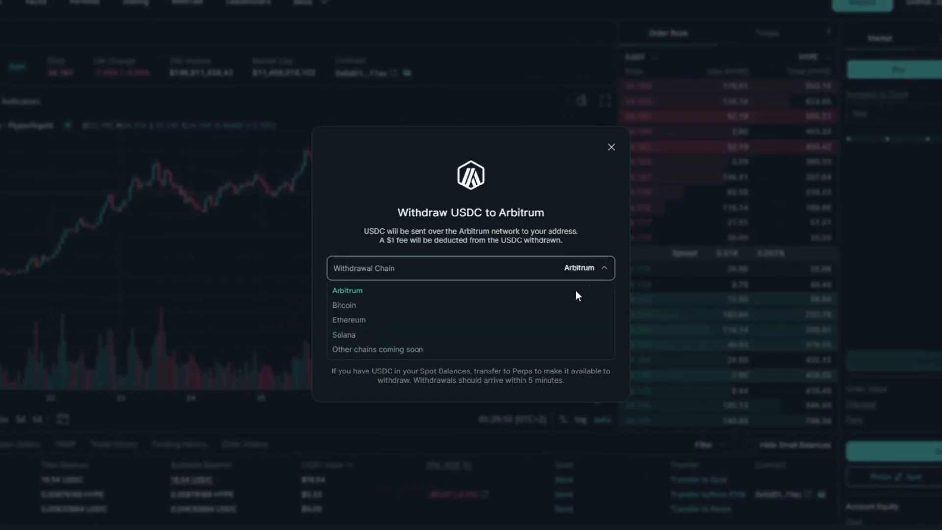
click(344, 290)
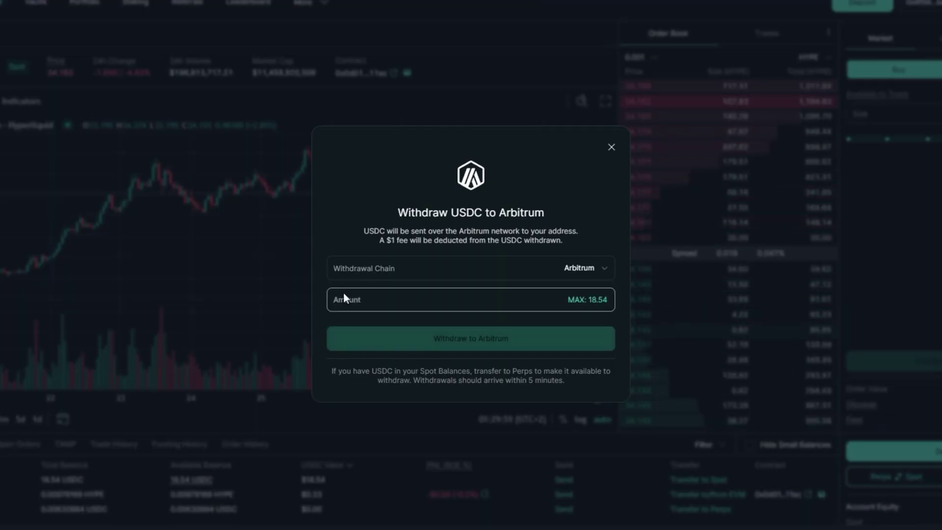
click(587, 300)
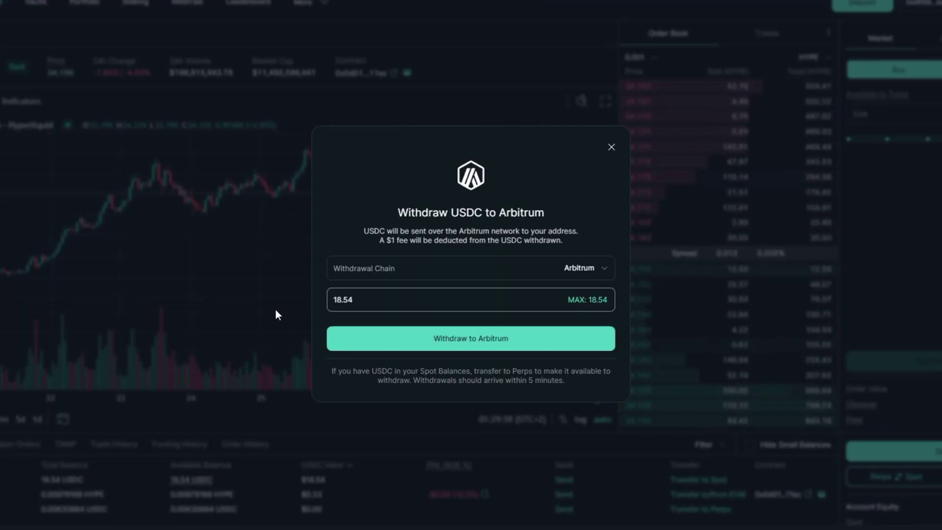
click(444, 344)
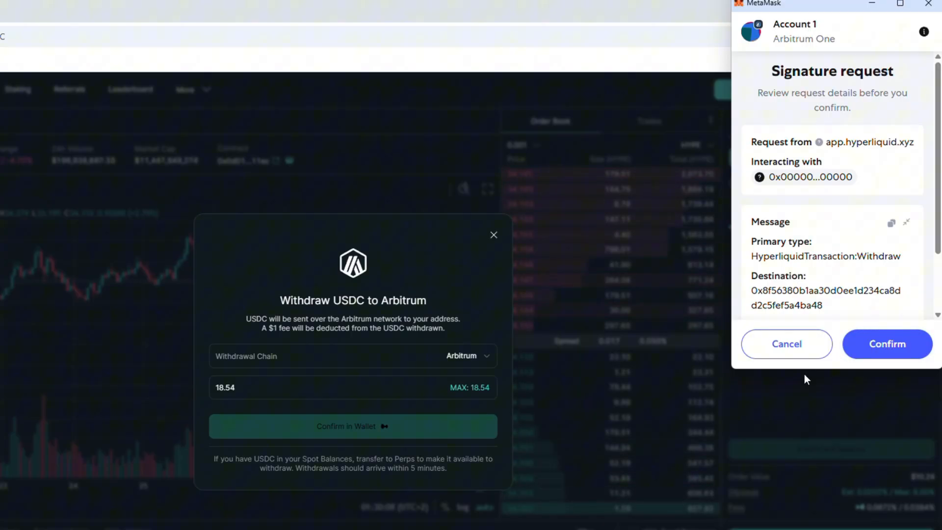
click(927, 6)
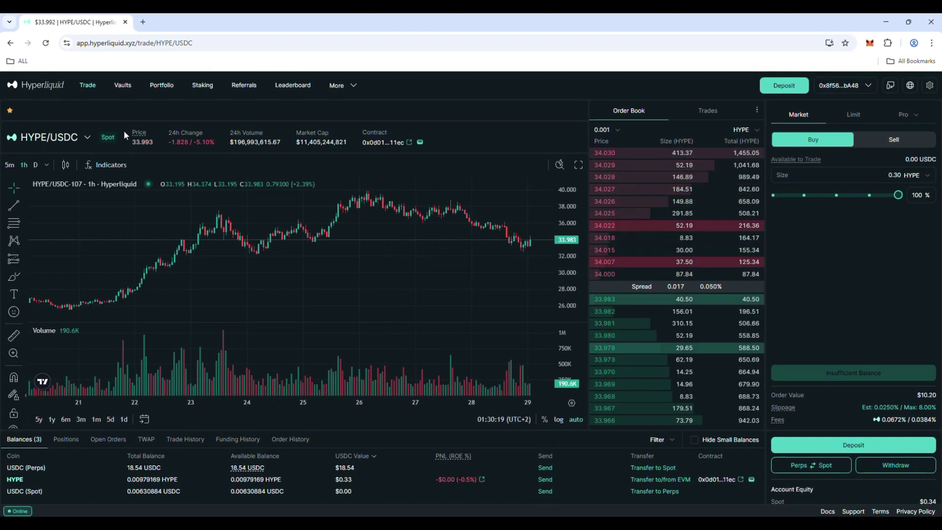
click(86, 137)
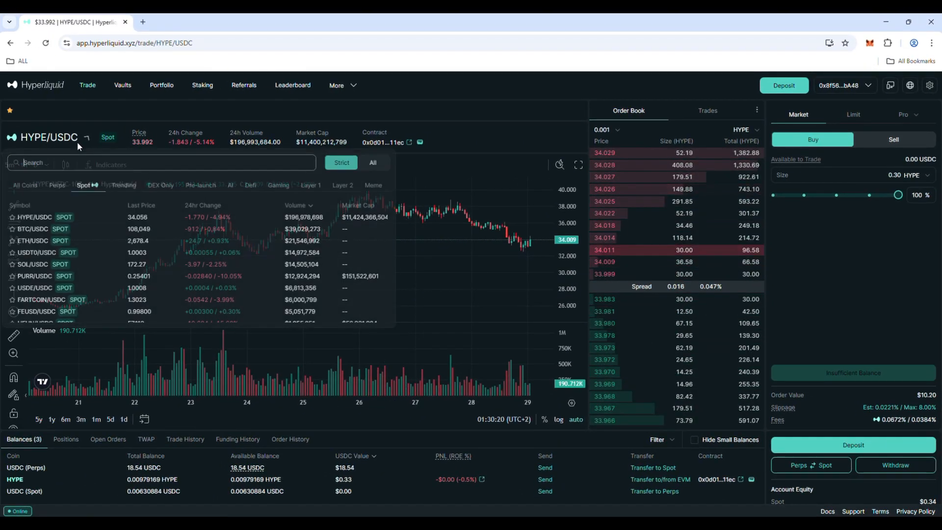